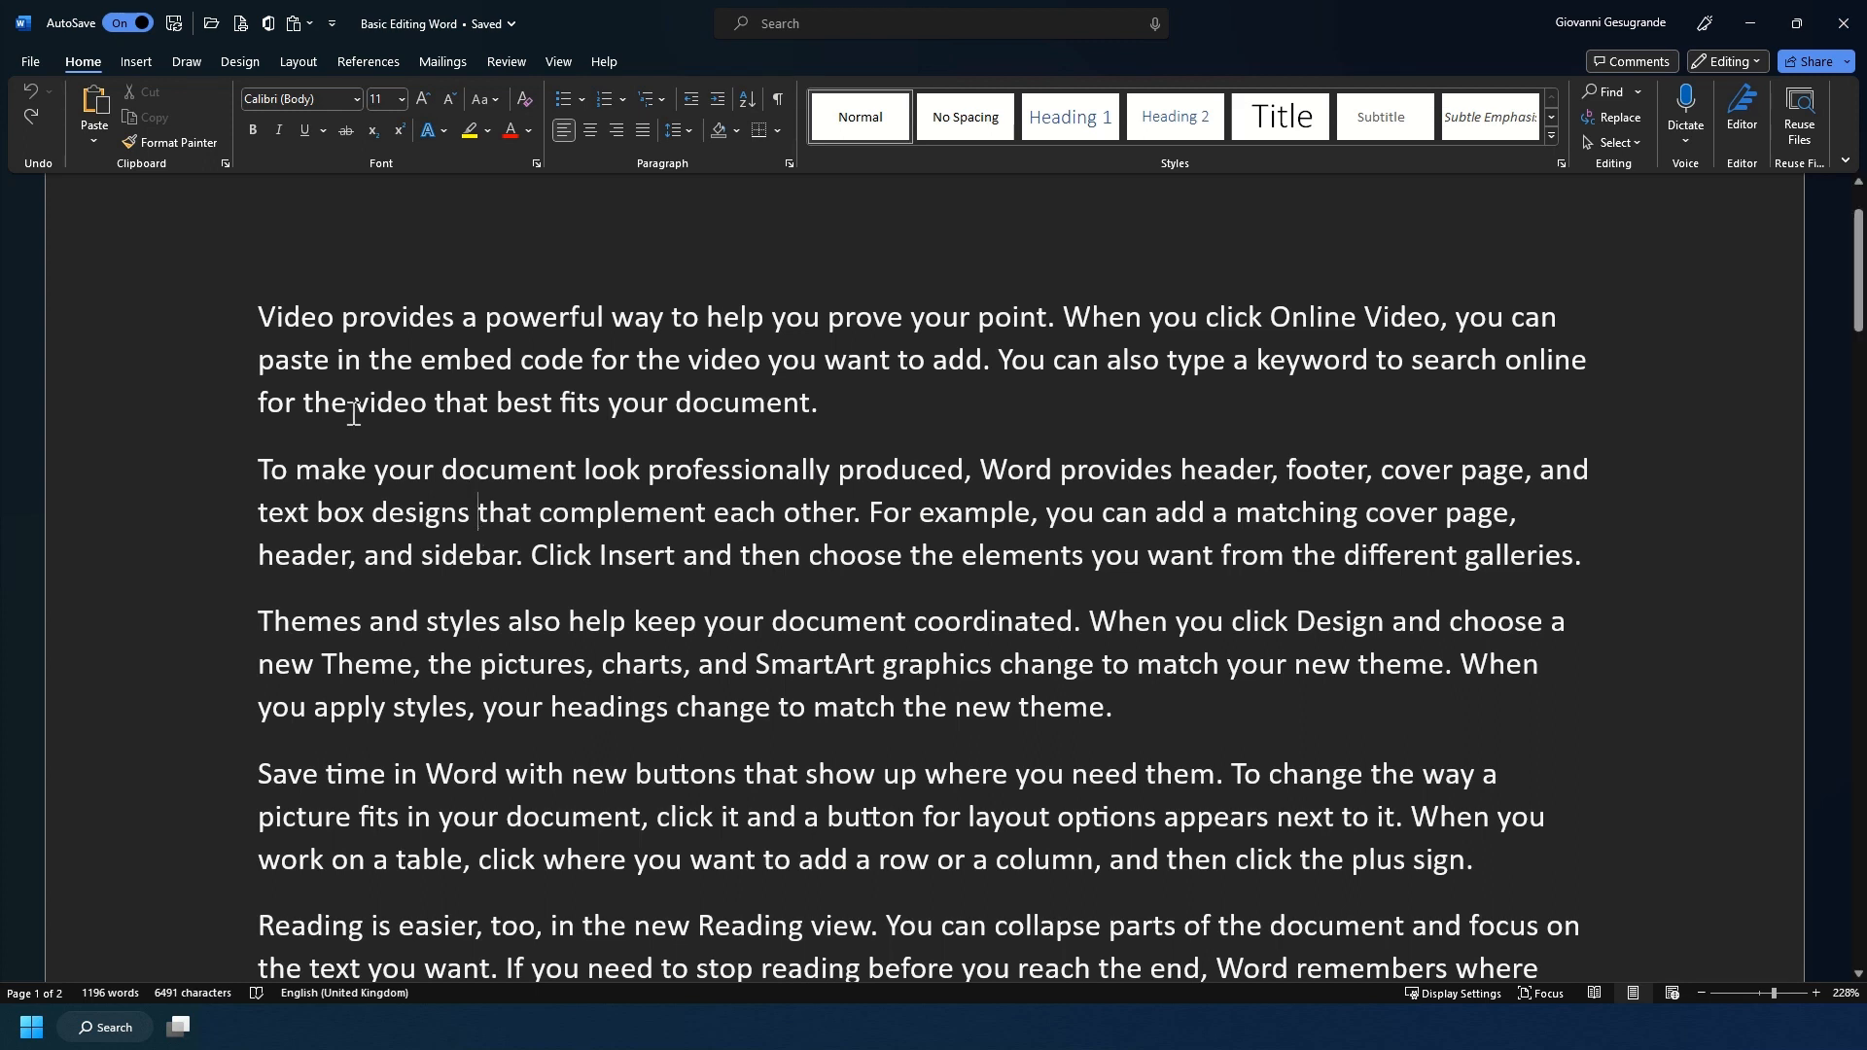
Step: Move the opening "Video provides" paragraph below the "To make your document" paragraph by copying, deleting and pasting it
left_click_drag(175, 321, 210, 414)
key("ctrl+c")
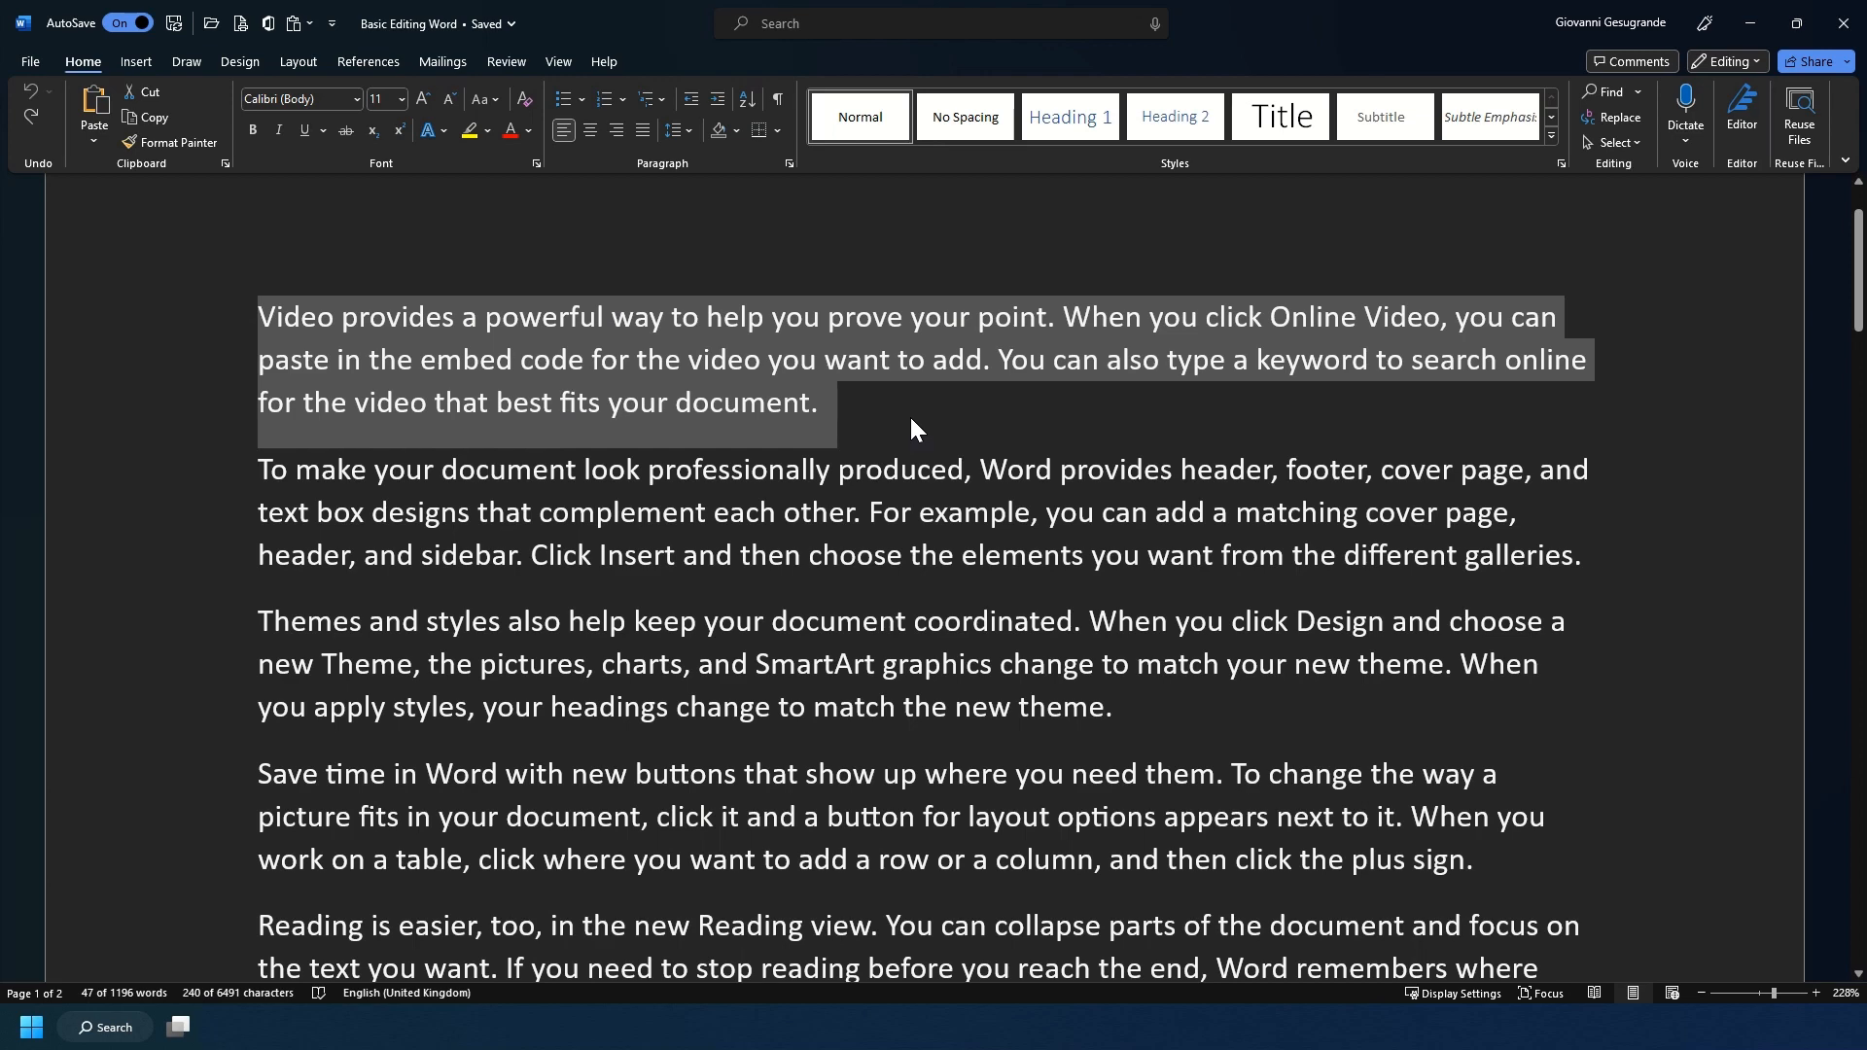
key("Delete")
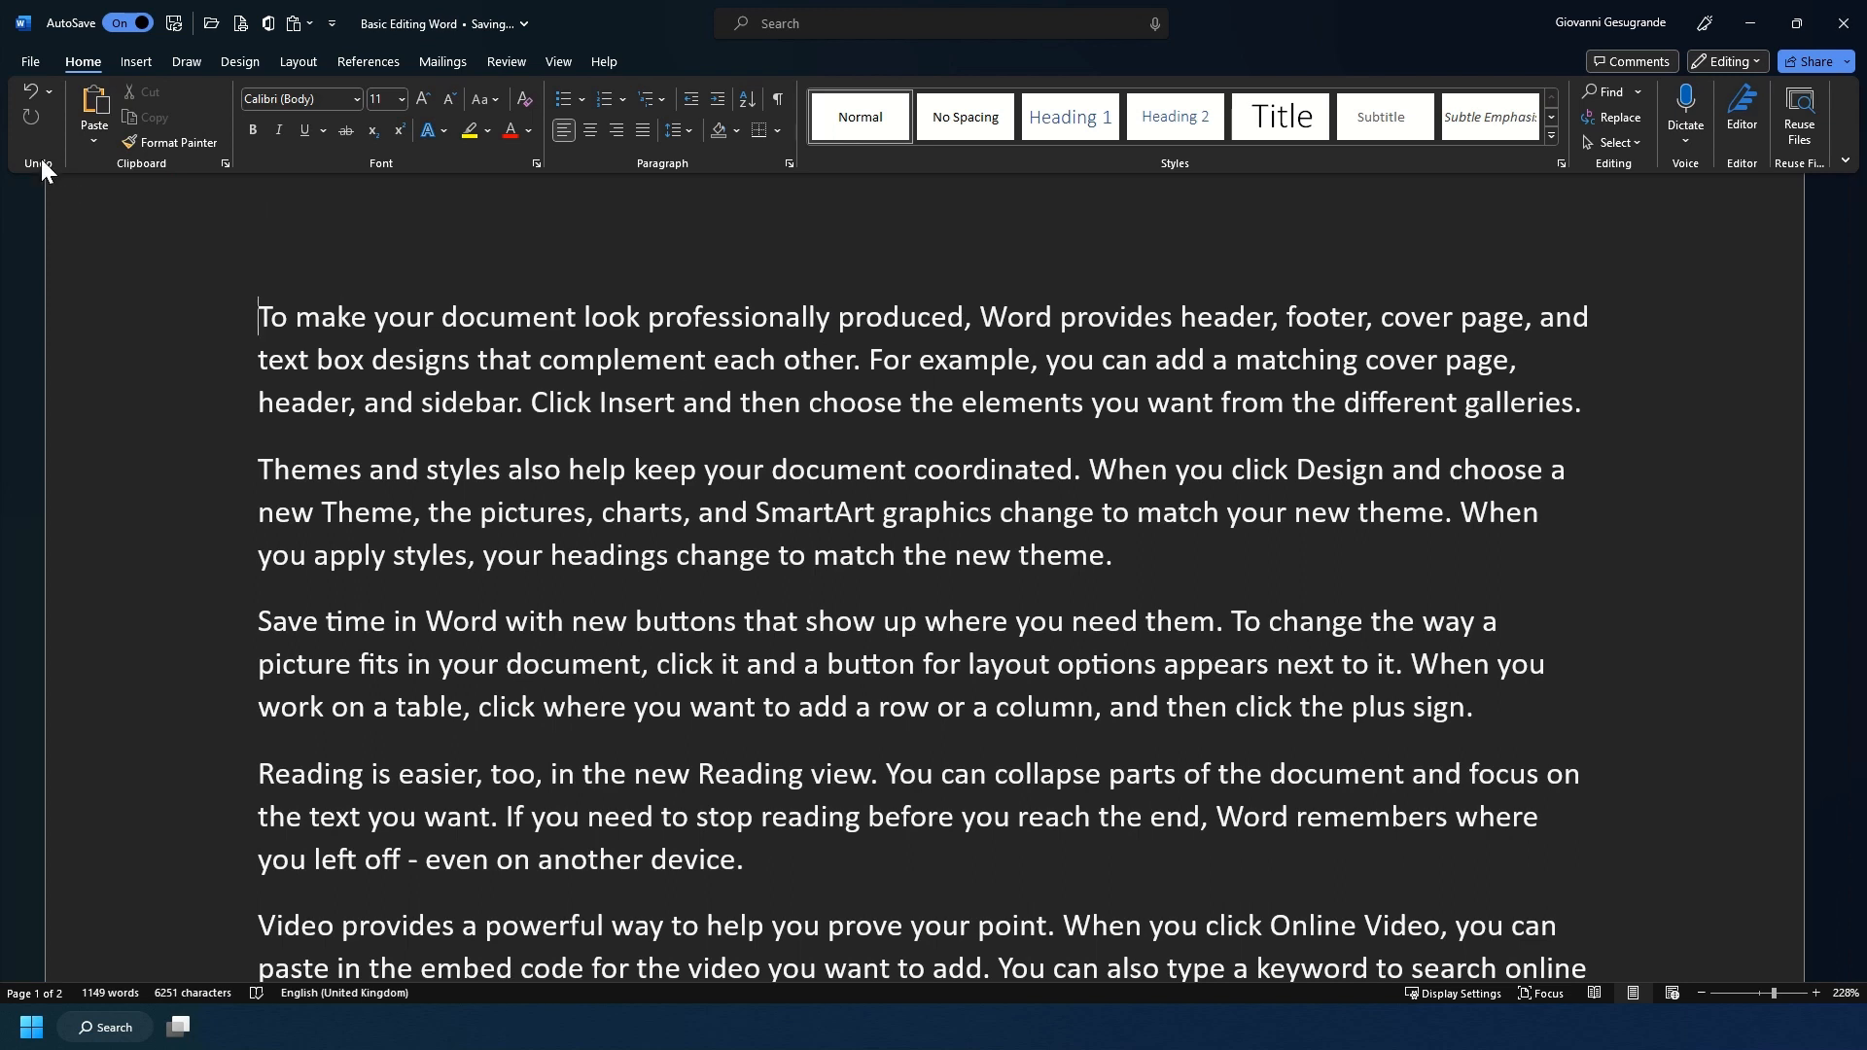
left_click(261, 469)
left_click(260, 464)
key("ctrl+v")
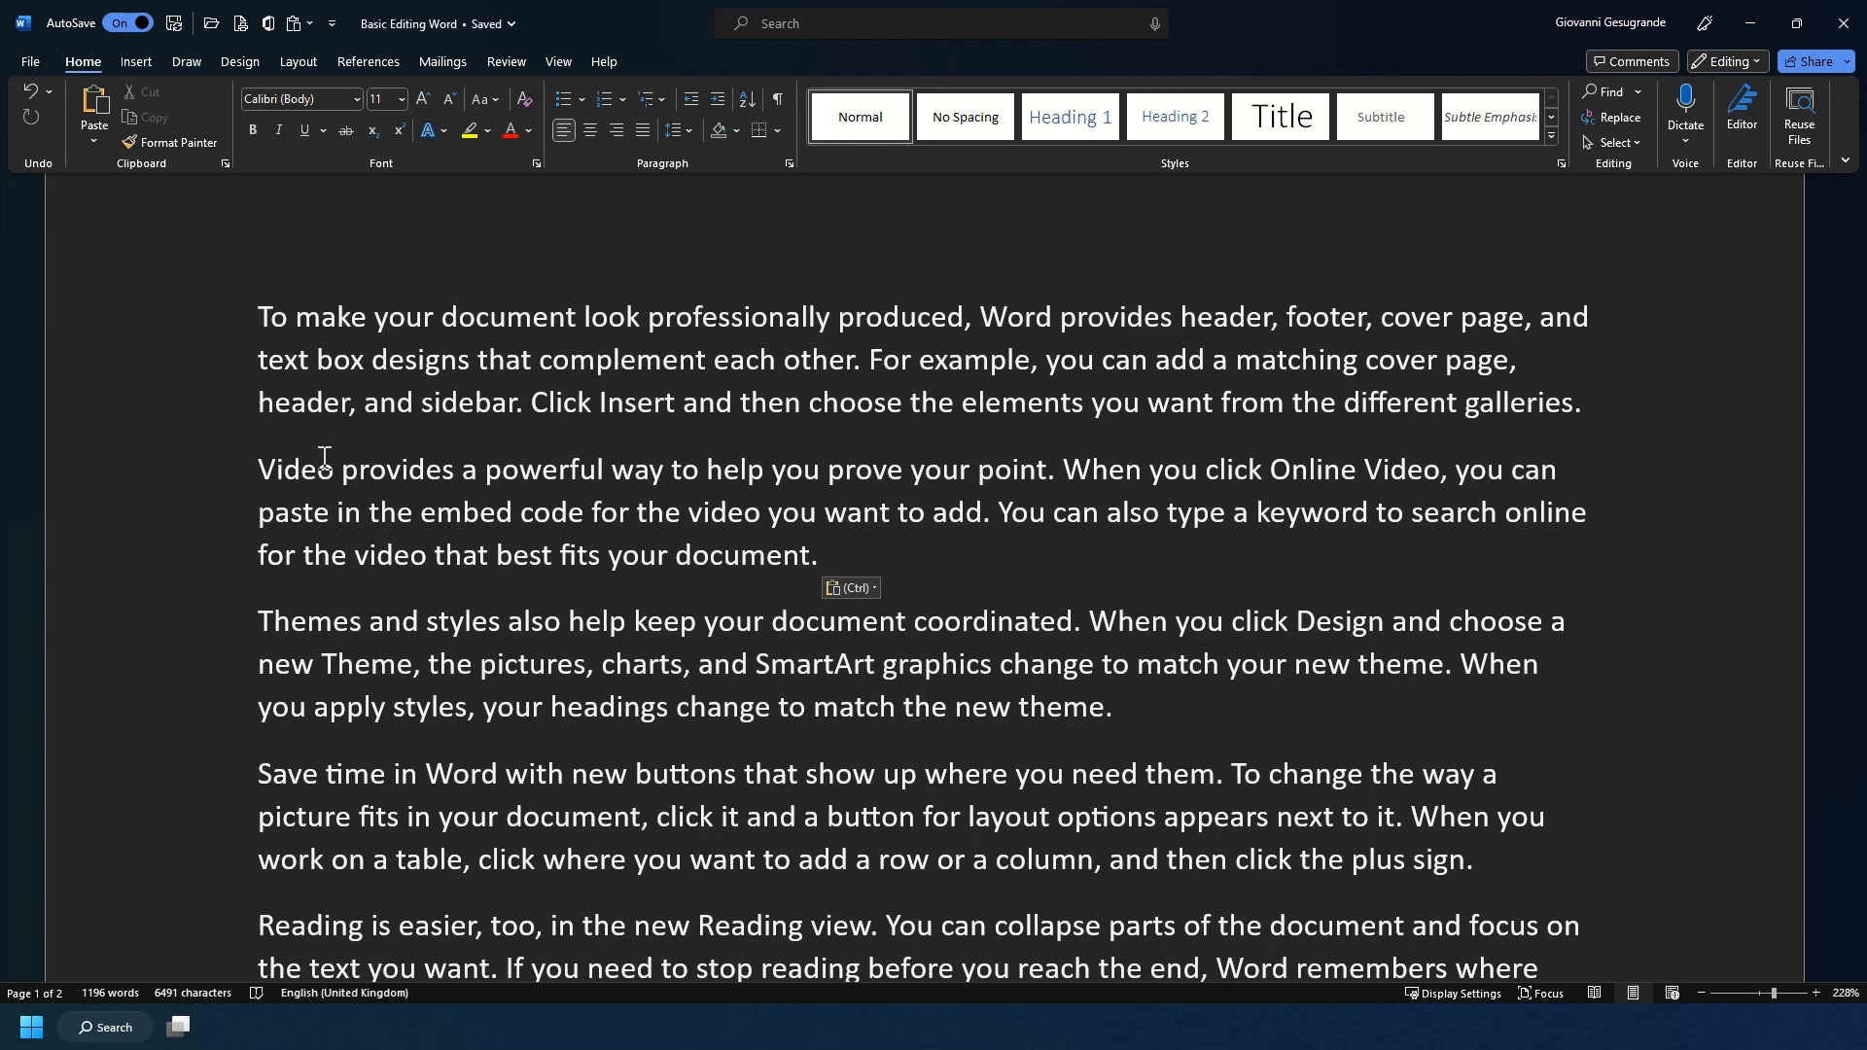
Step: Duplicate the "Video provides" paragraph below the first "Themes and styles" paragraph, without leaving an extra empty line
left_click_drag(255, 470, 822, 551)
key("ctrl+c")
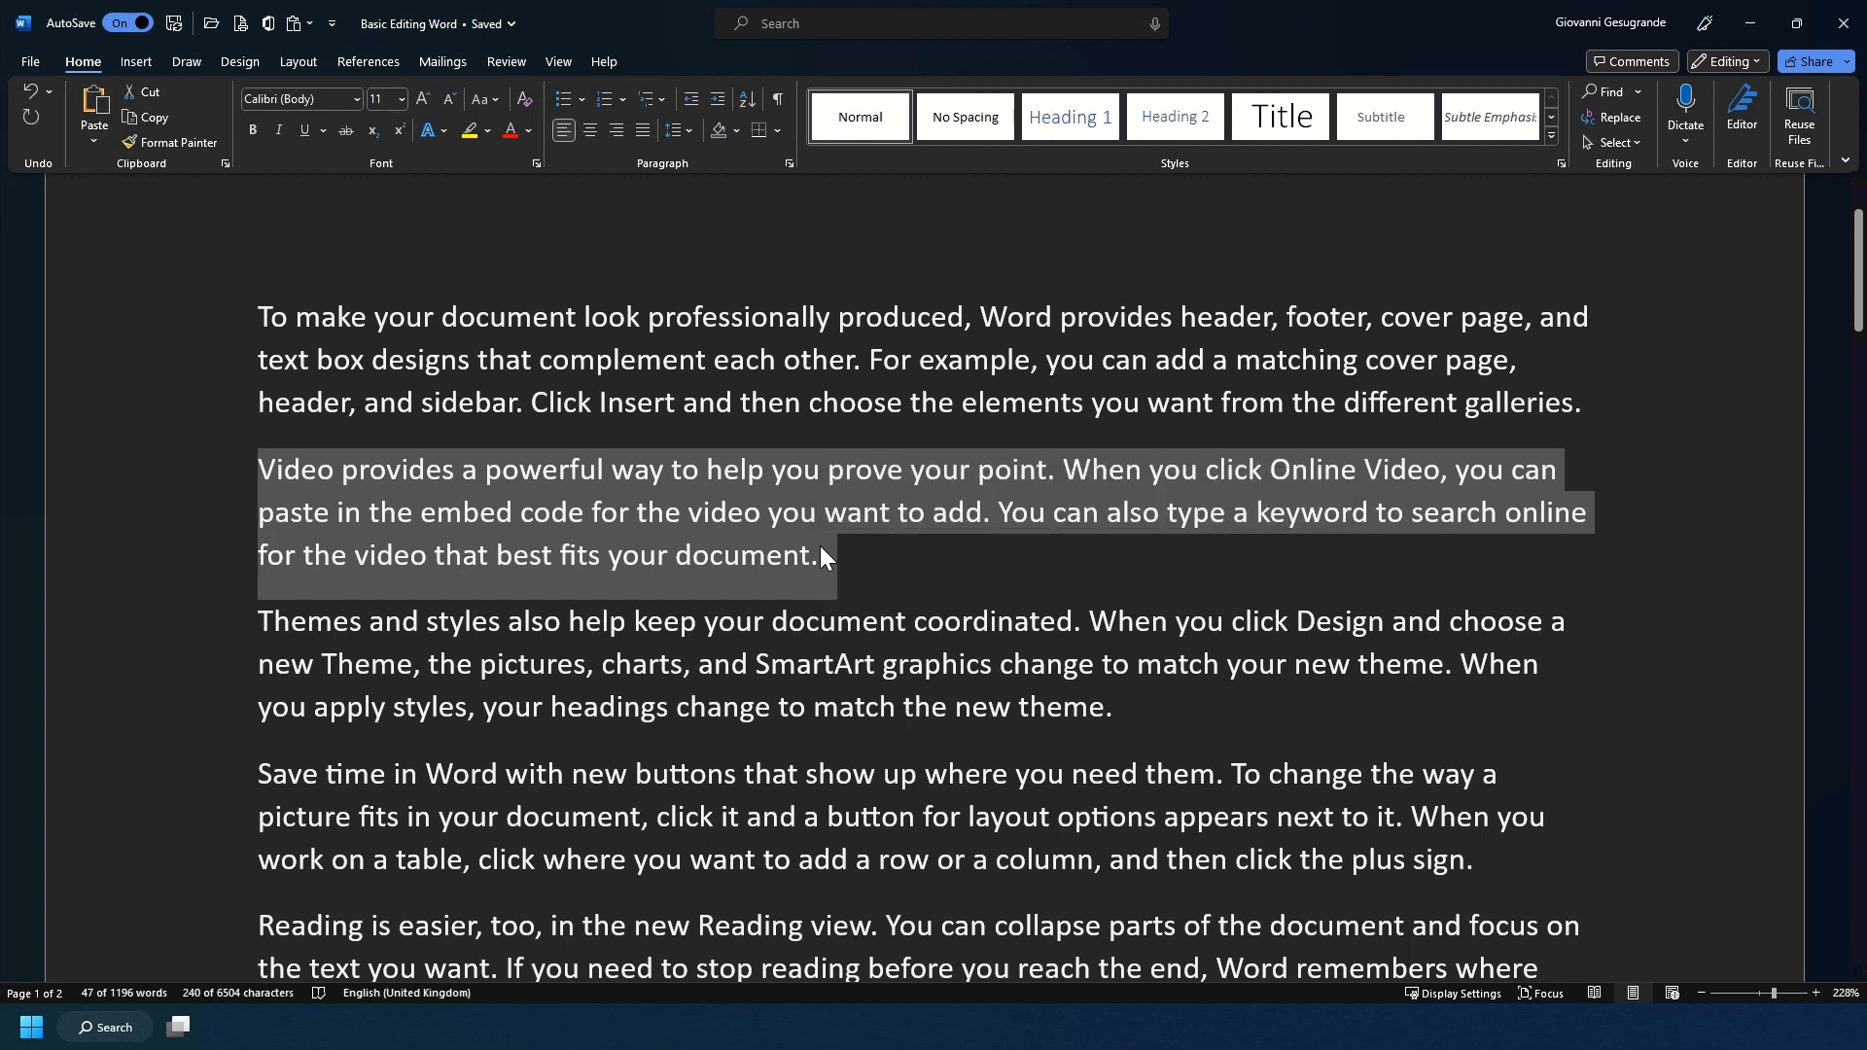
left_click(873, 556)
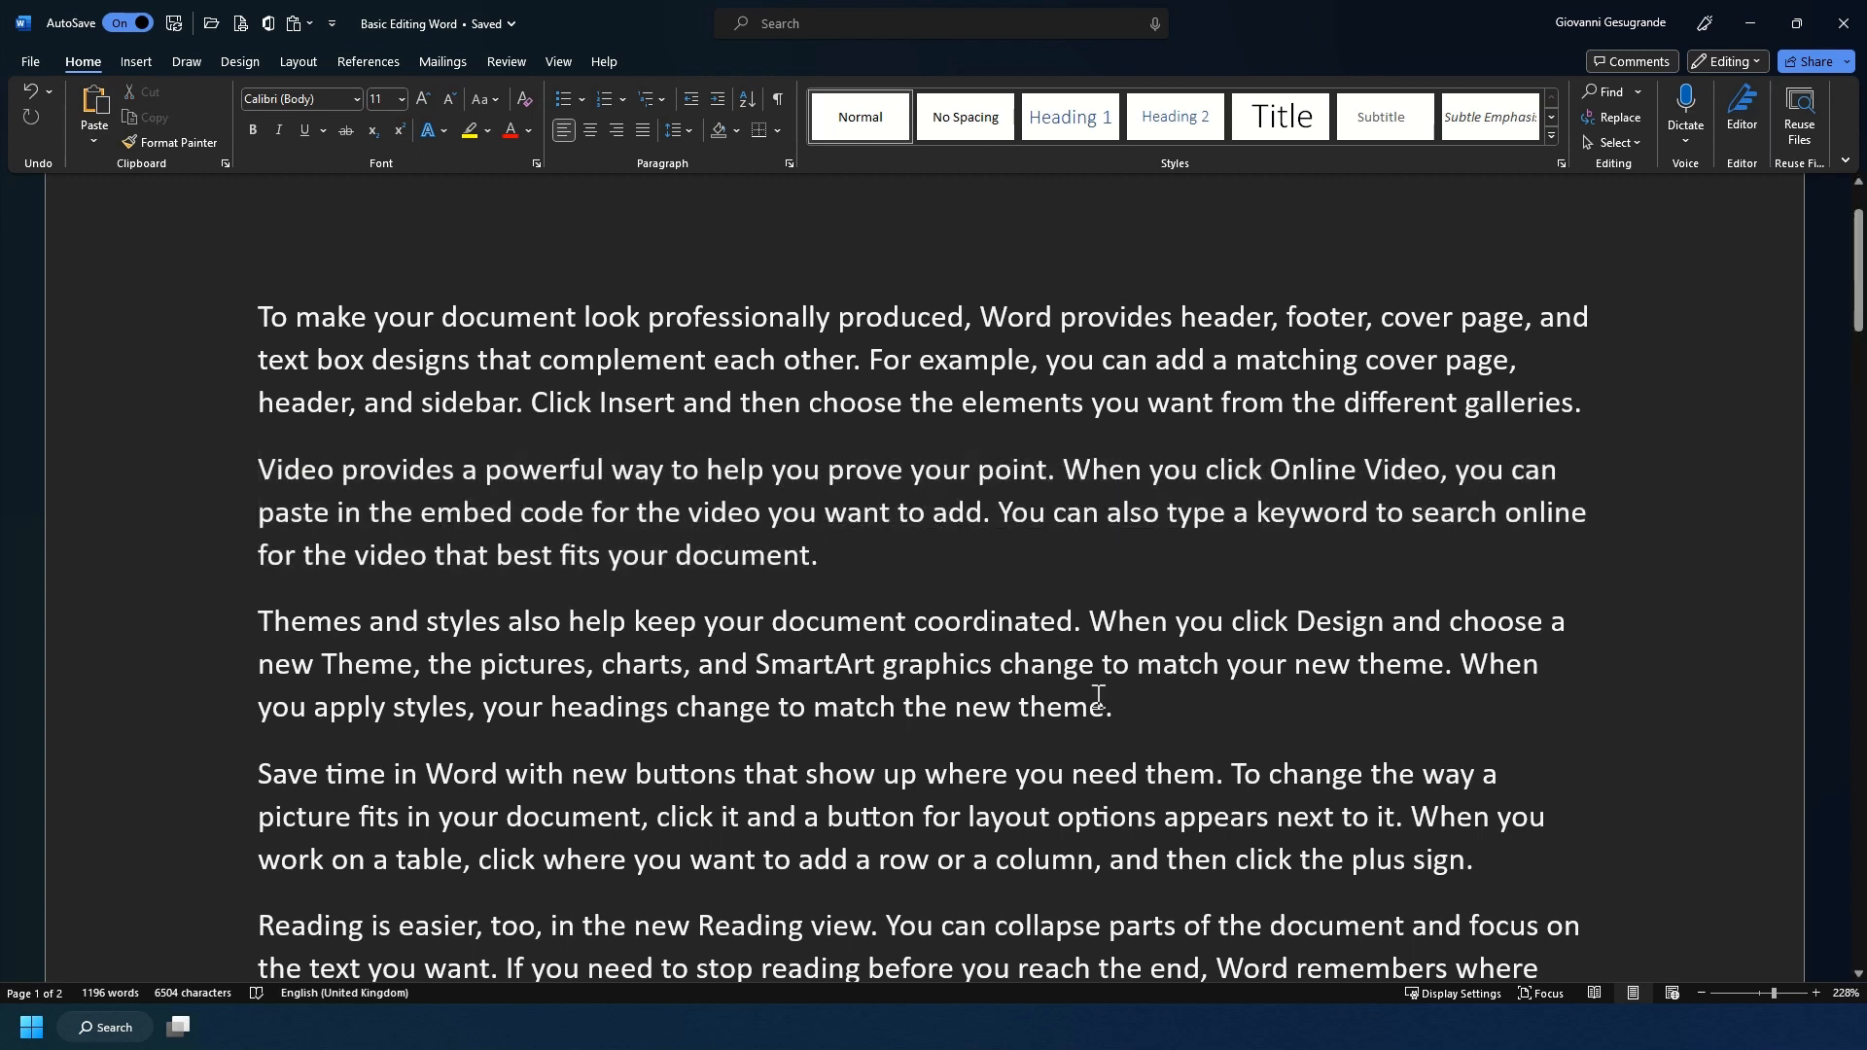
left_click(1147, 718)
key("Return")
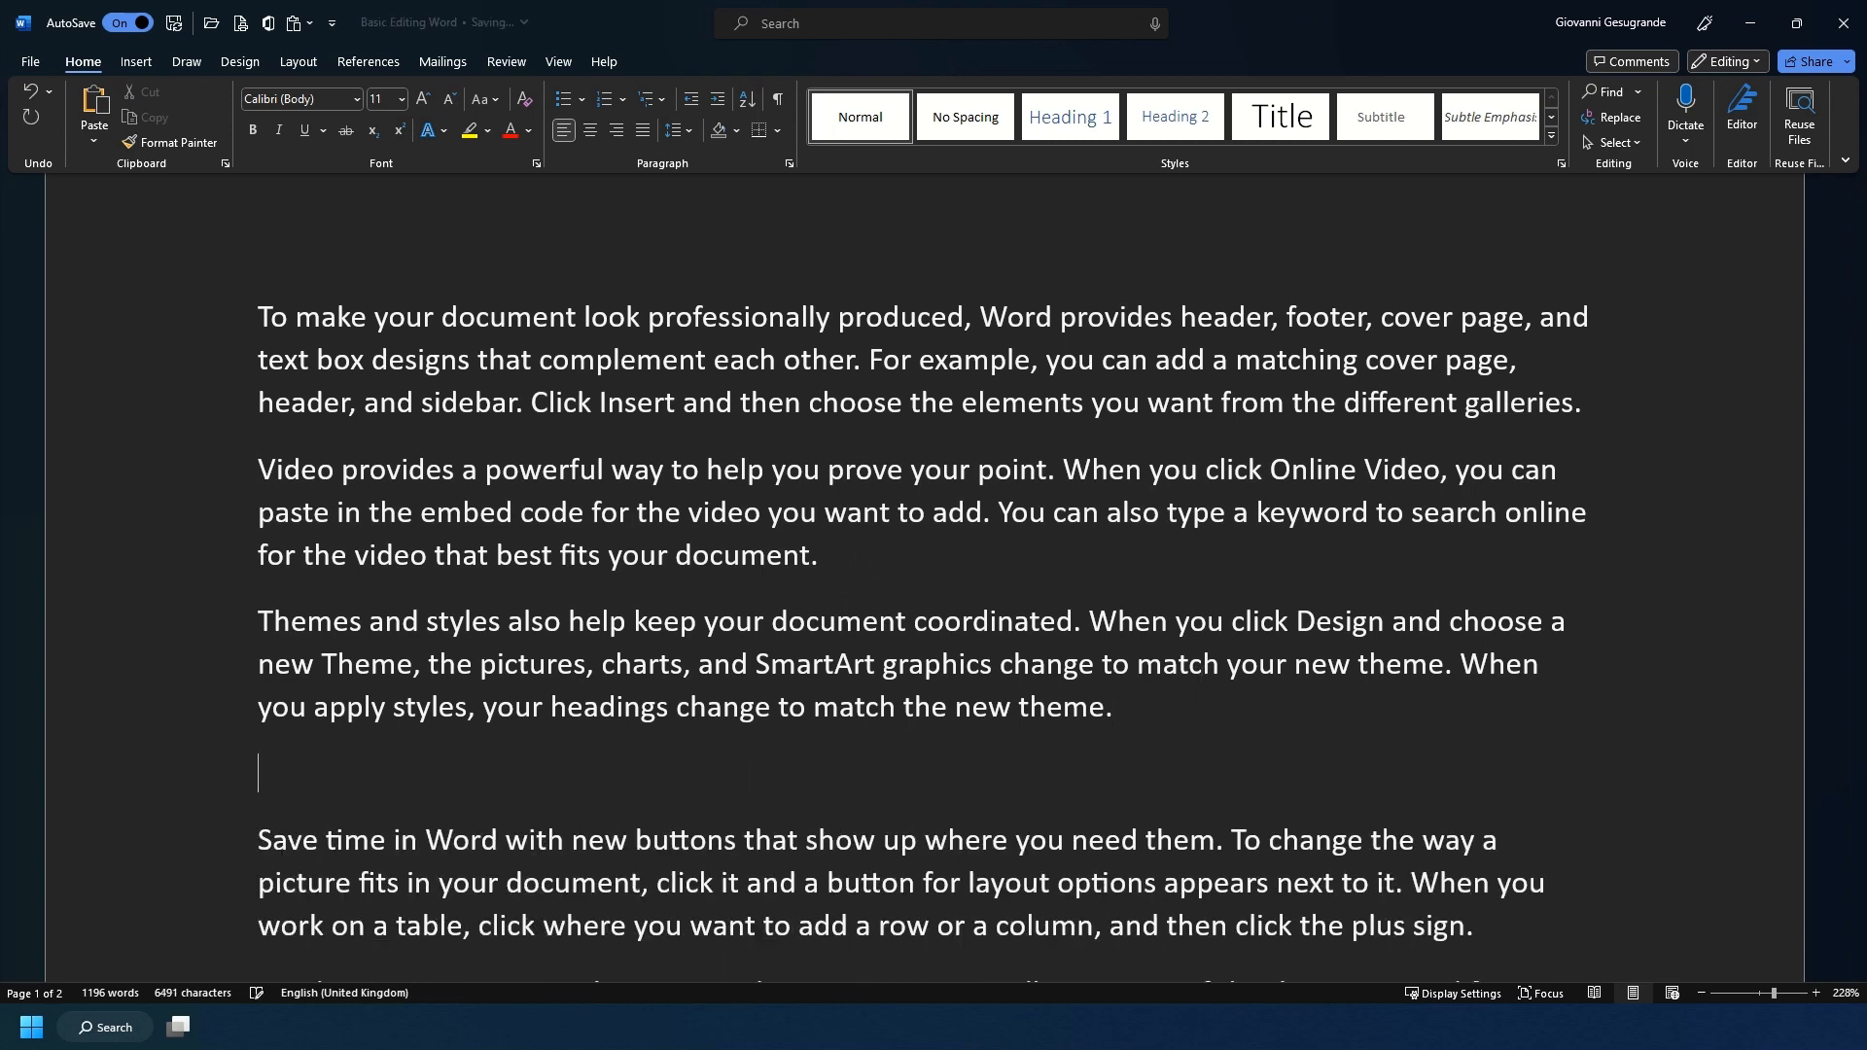
key("ctrl+v")
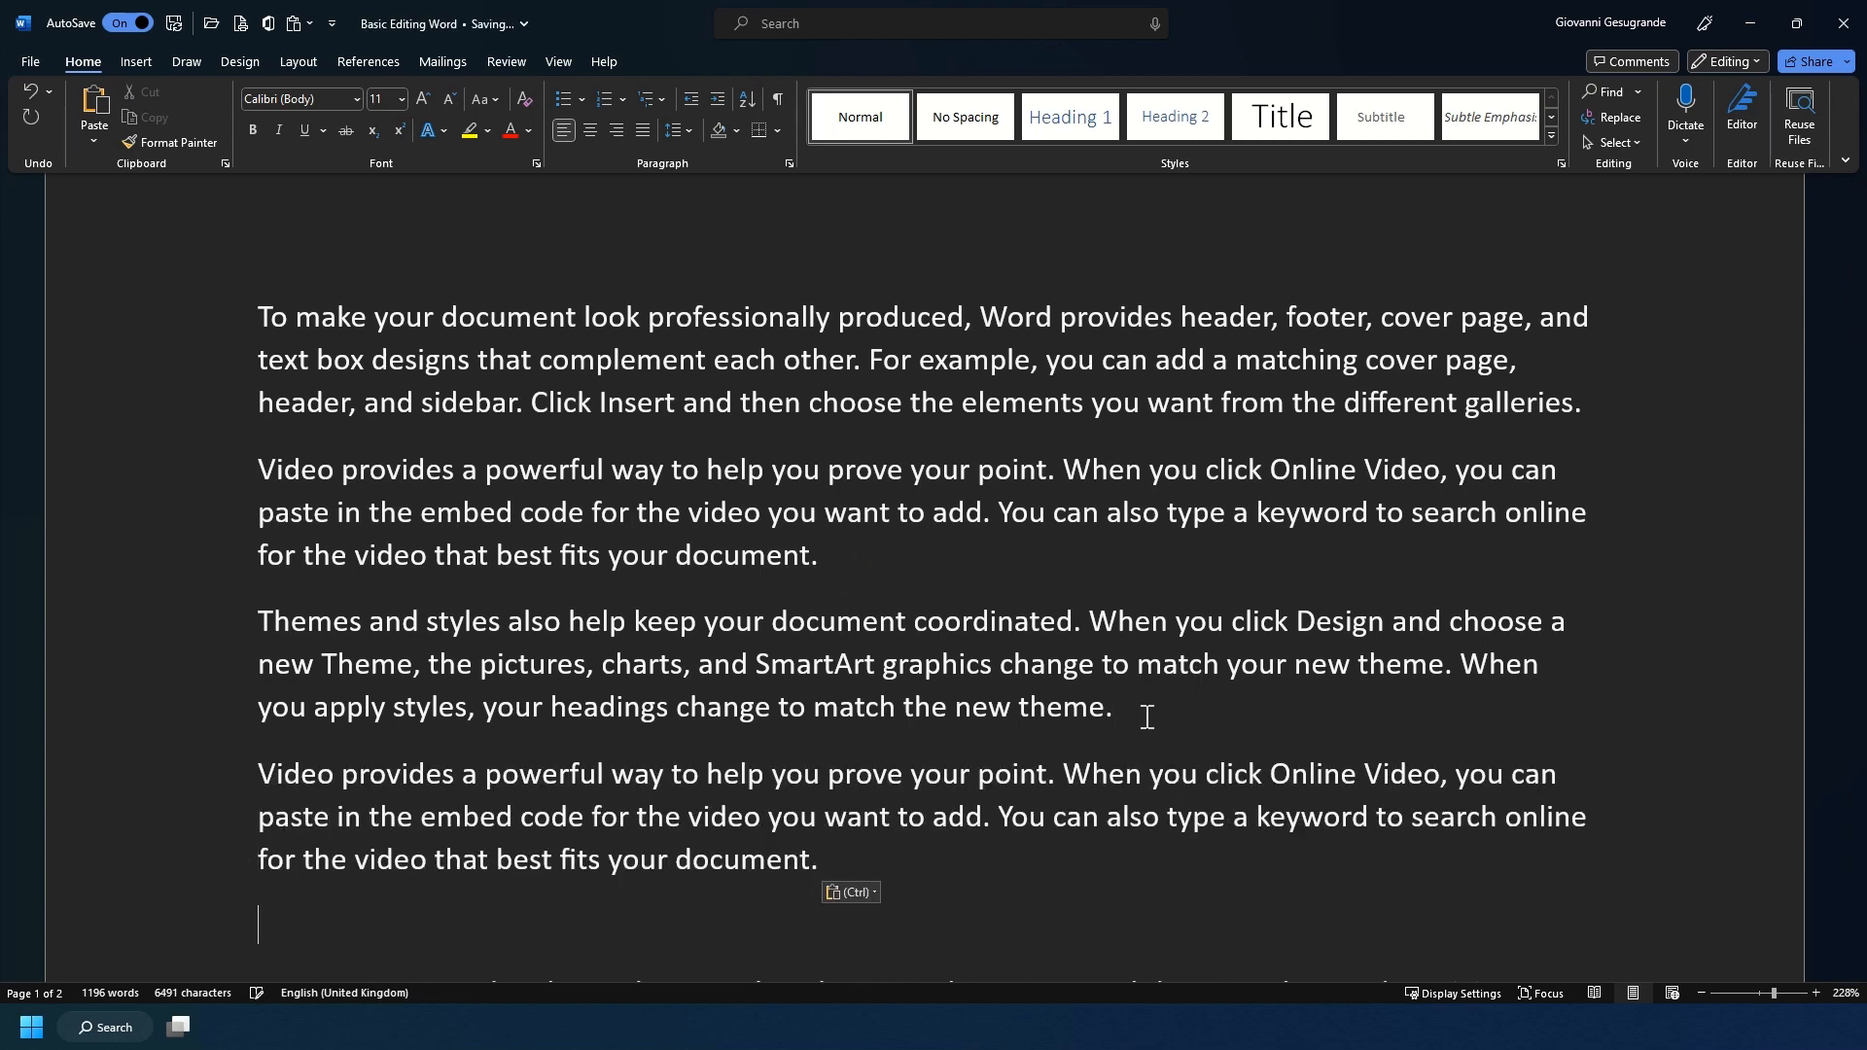
key("Delete")
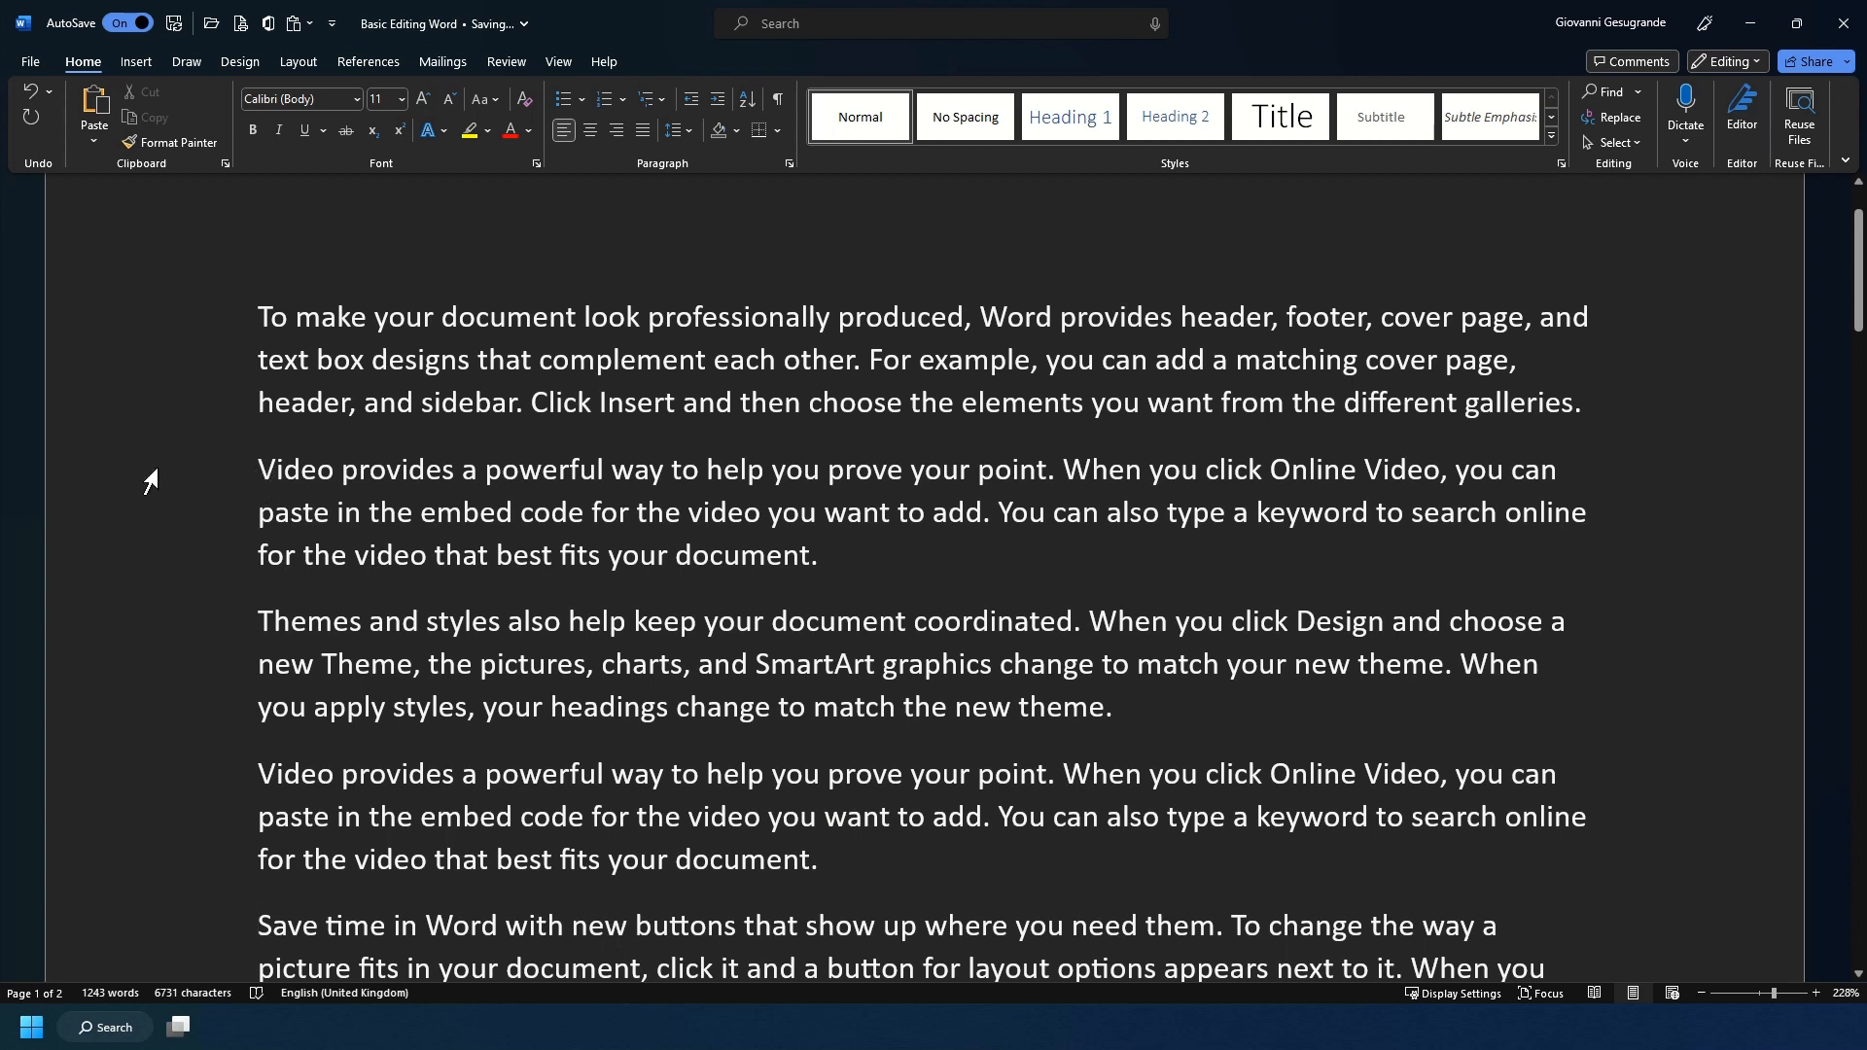
Step: Move the upper "Video provides" paragraph back to the beginning of the document, above "To make your document"
left_click_drag(151, 482, 142, 554)
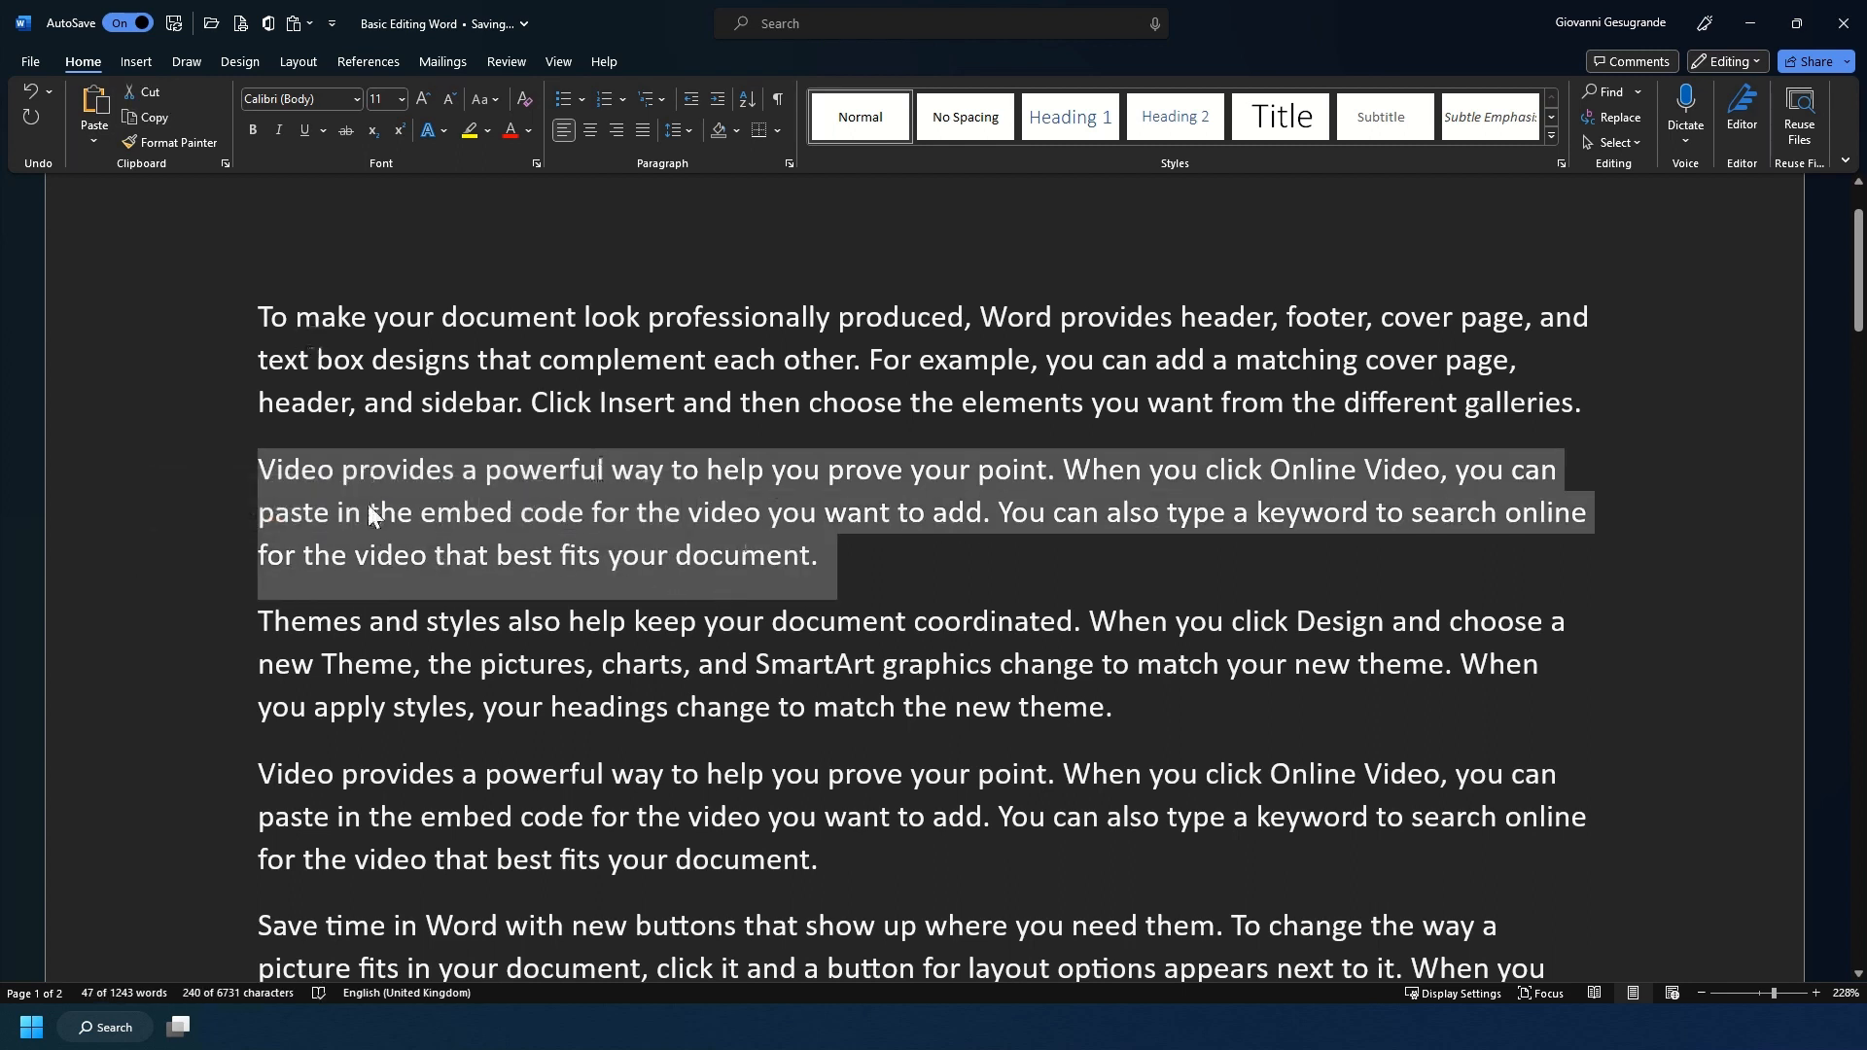
left_click_drag(367, 507, 292, 425)
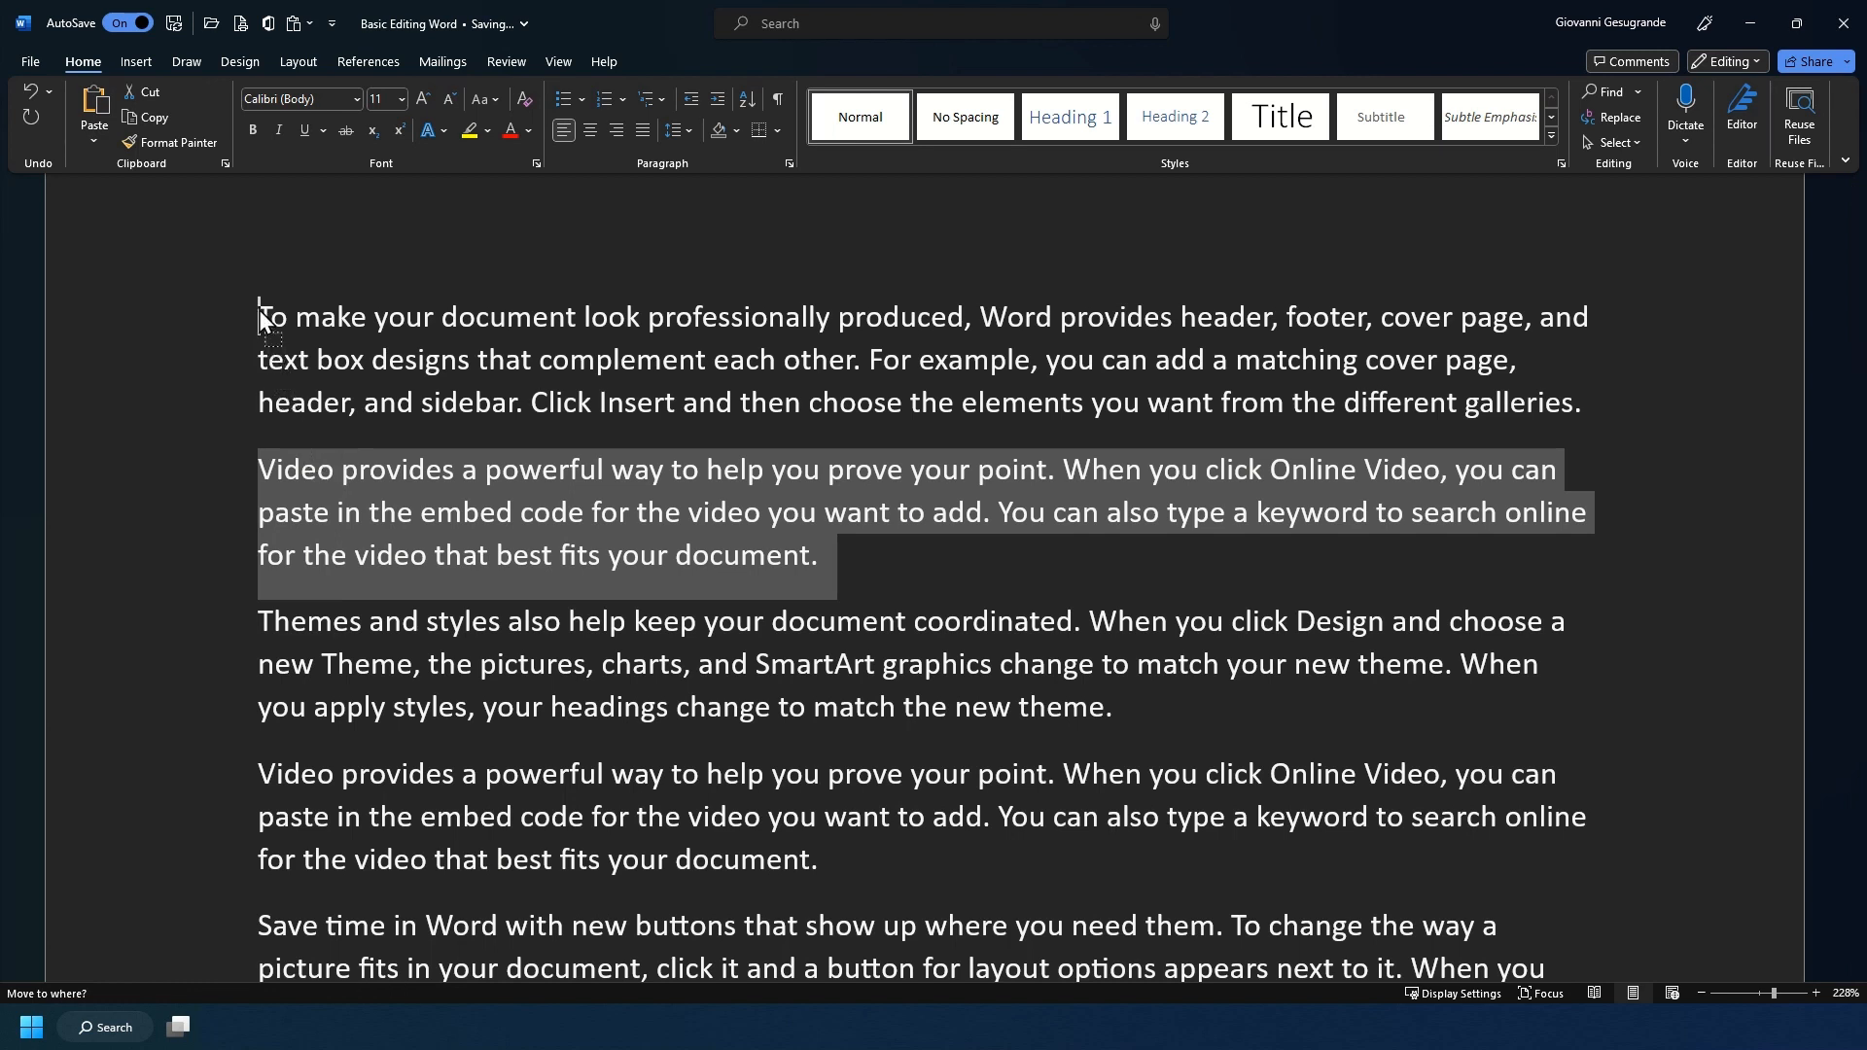
mouse_move(260, 321)
left_mouse_down()
mouse_move(216, 280)
mouse_move(264, 307)
left_mouse_up()
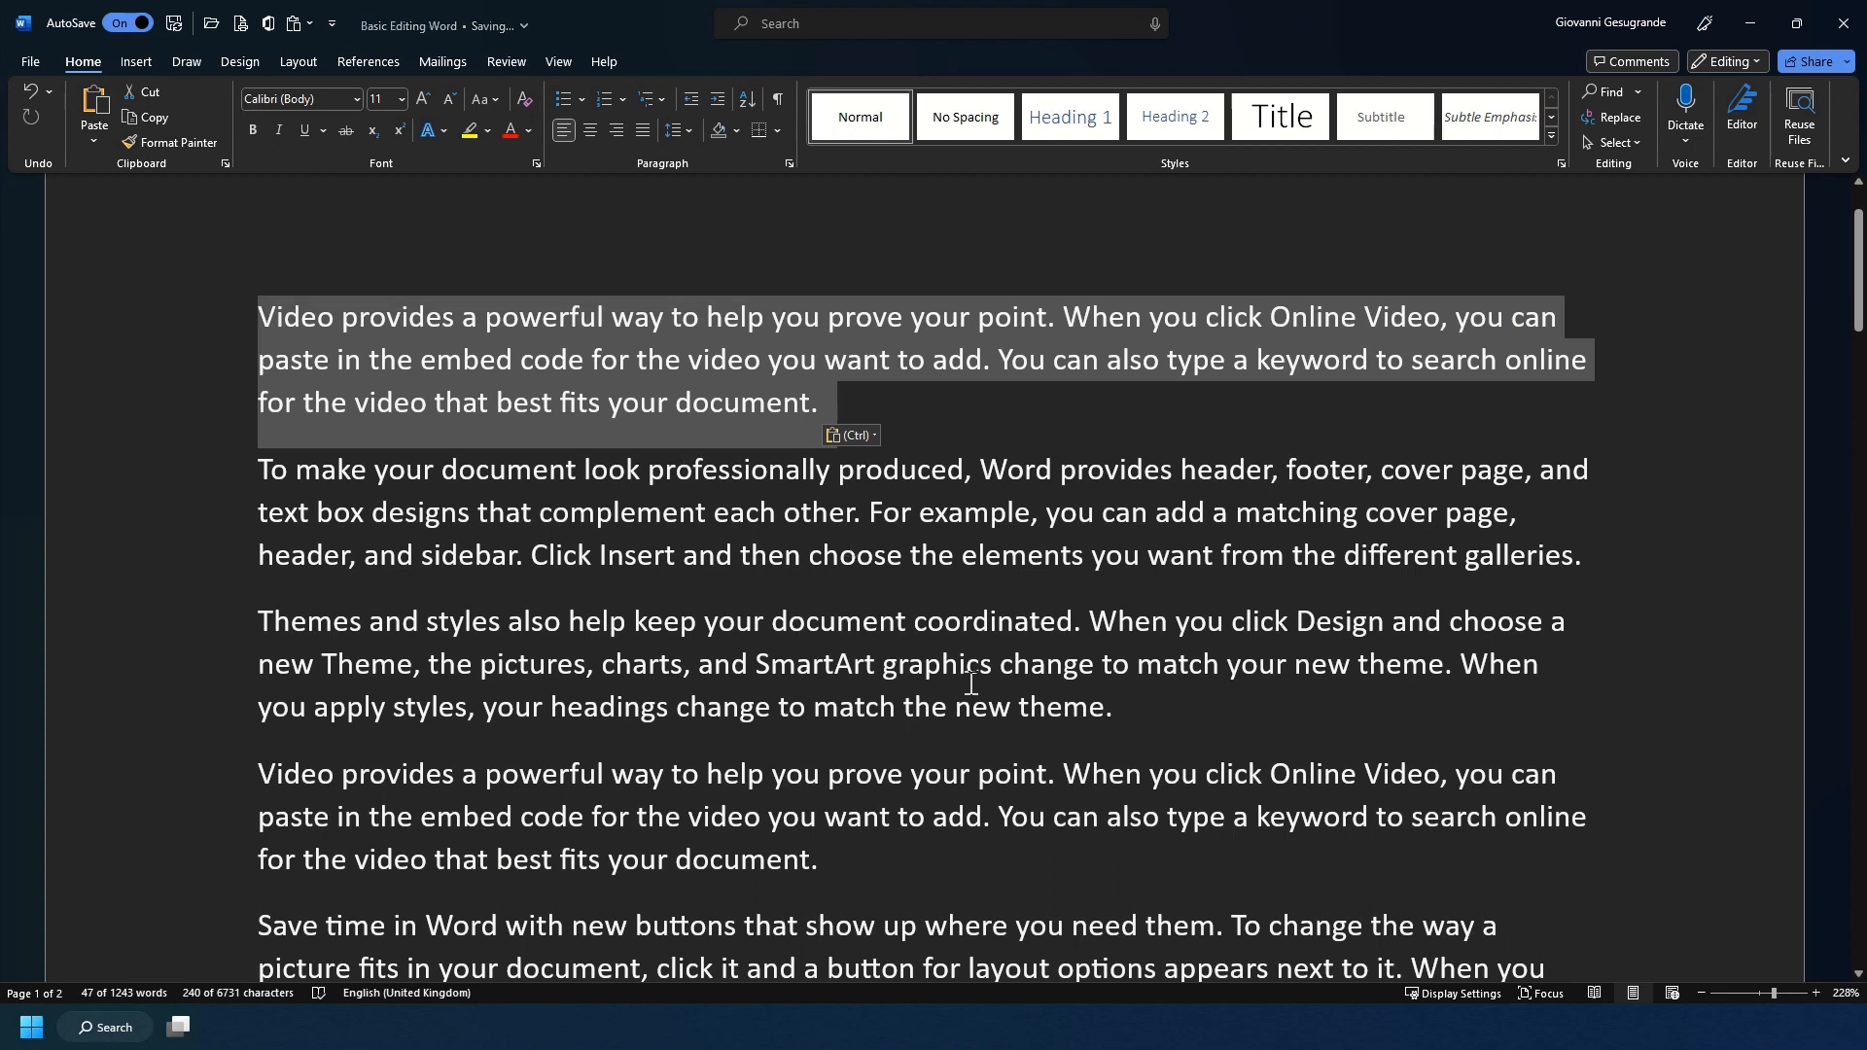
left_click(909, 398)
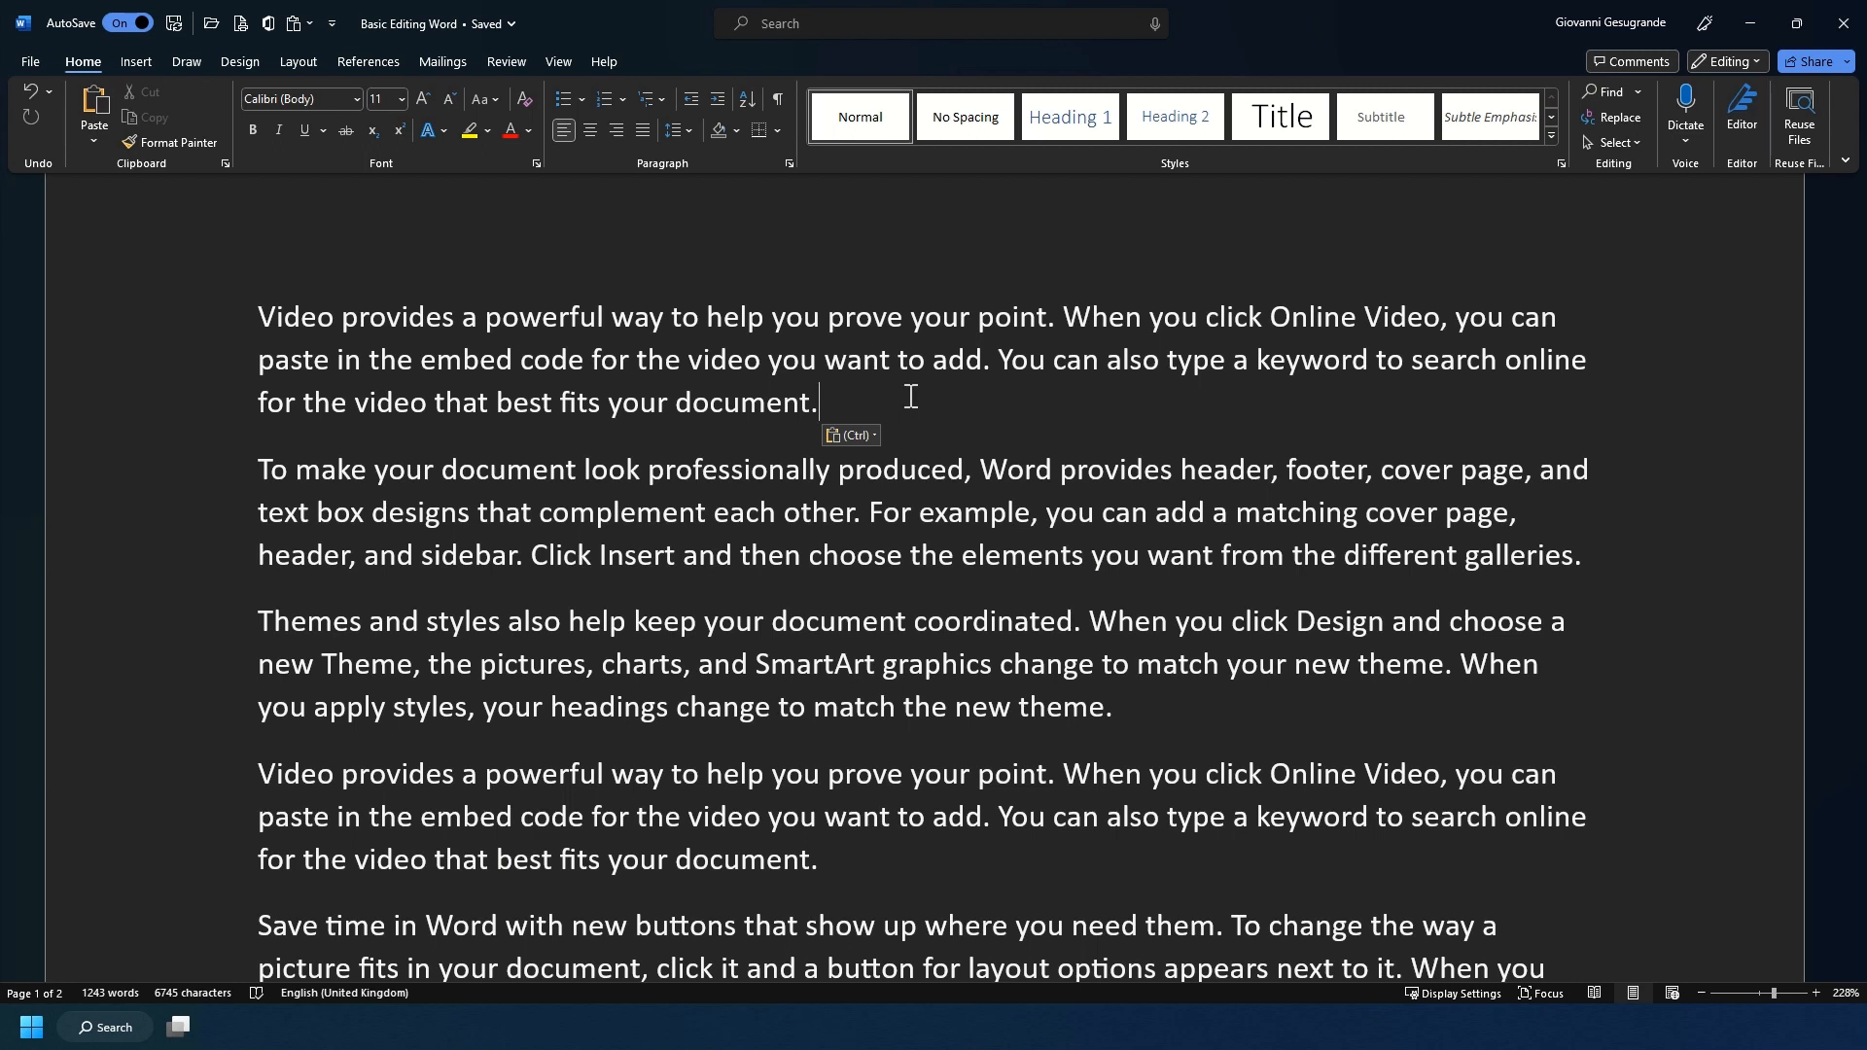
key("ctrl")
key("Escape")
key("BackSpace")
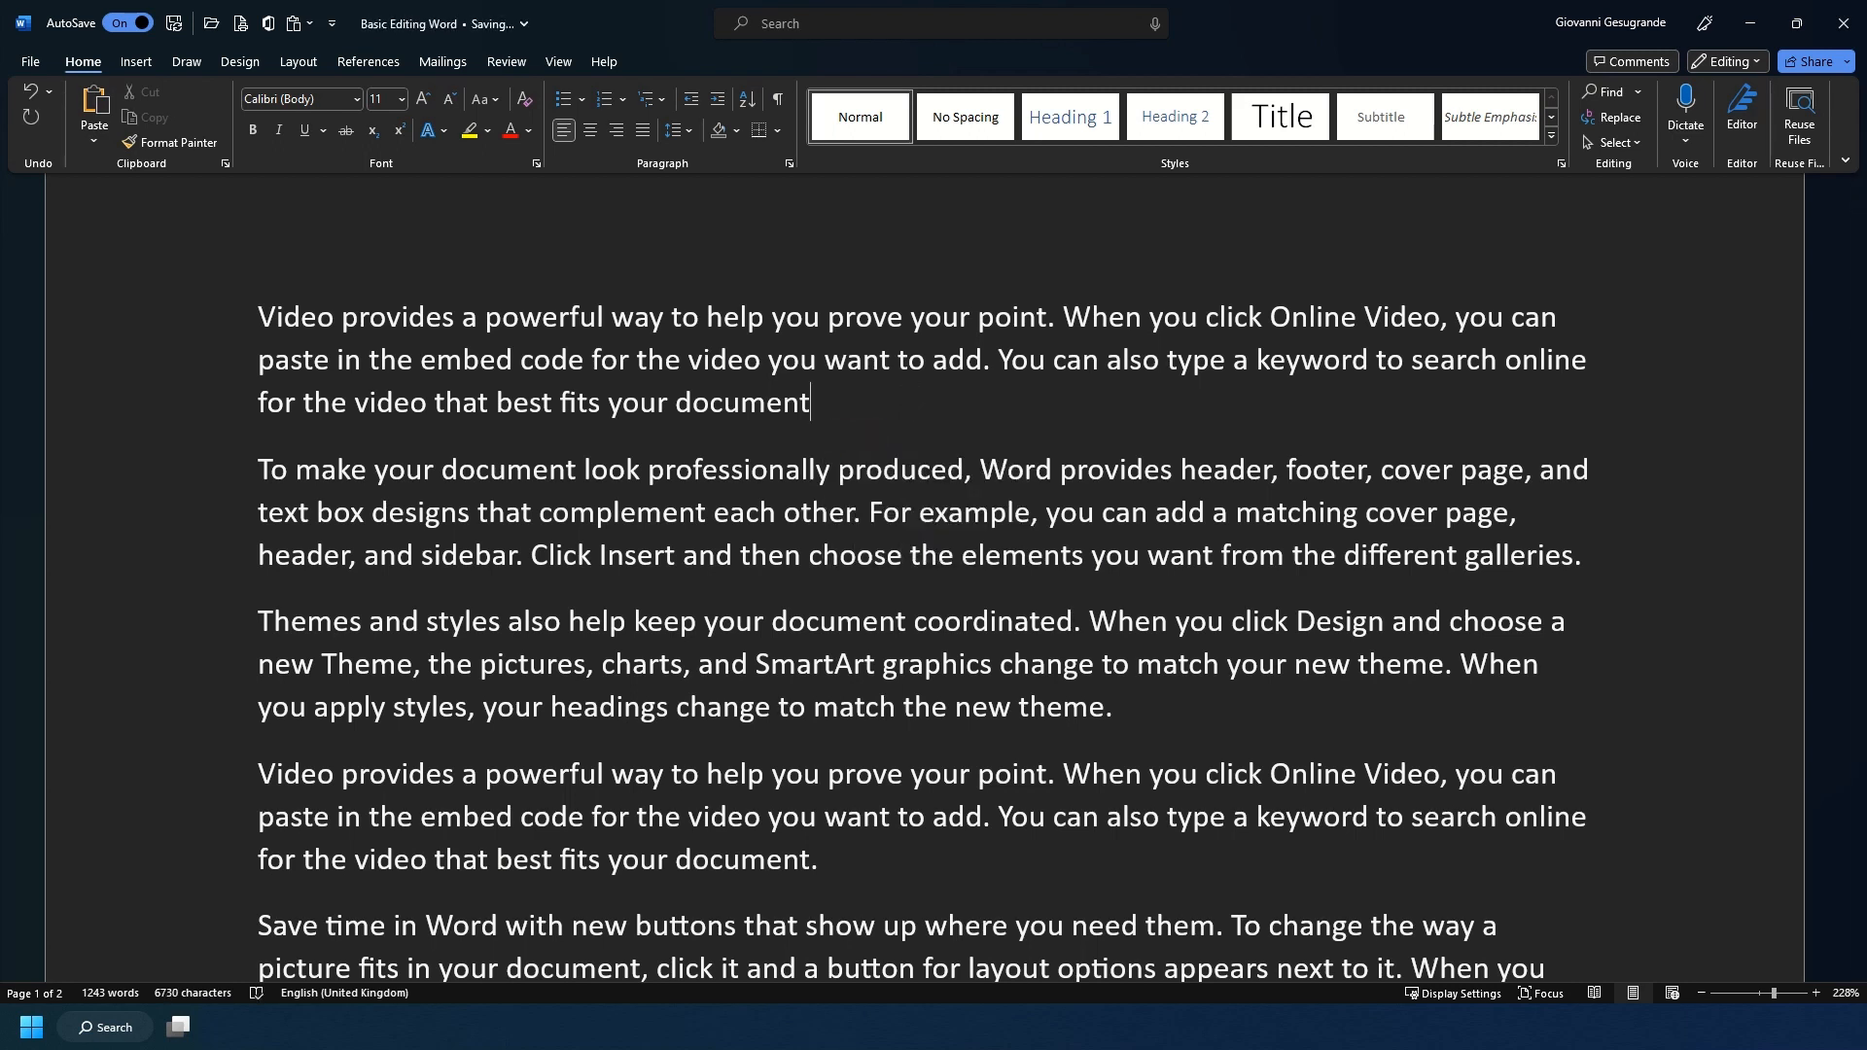
key("shift+Up")
key("BackSpace")
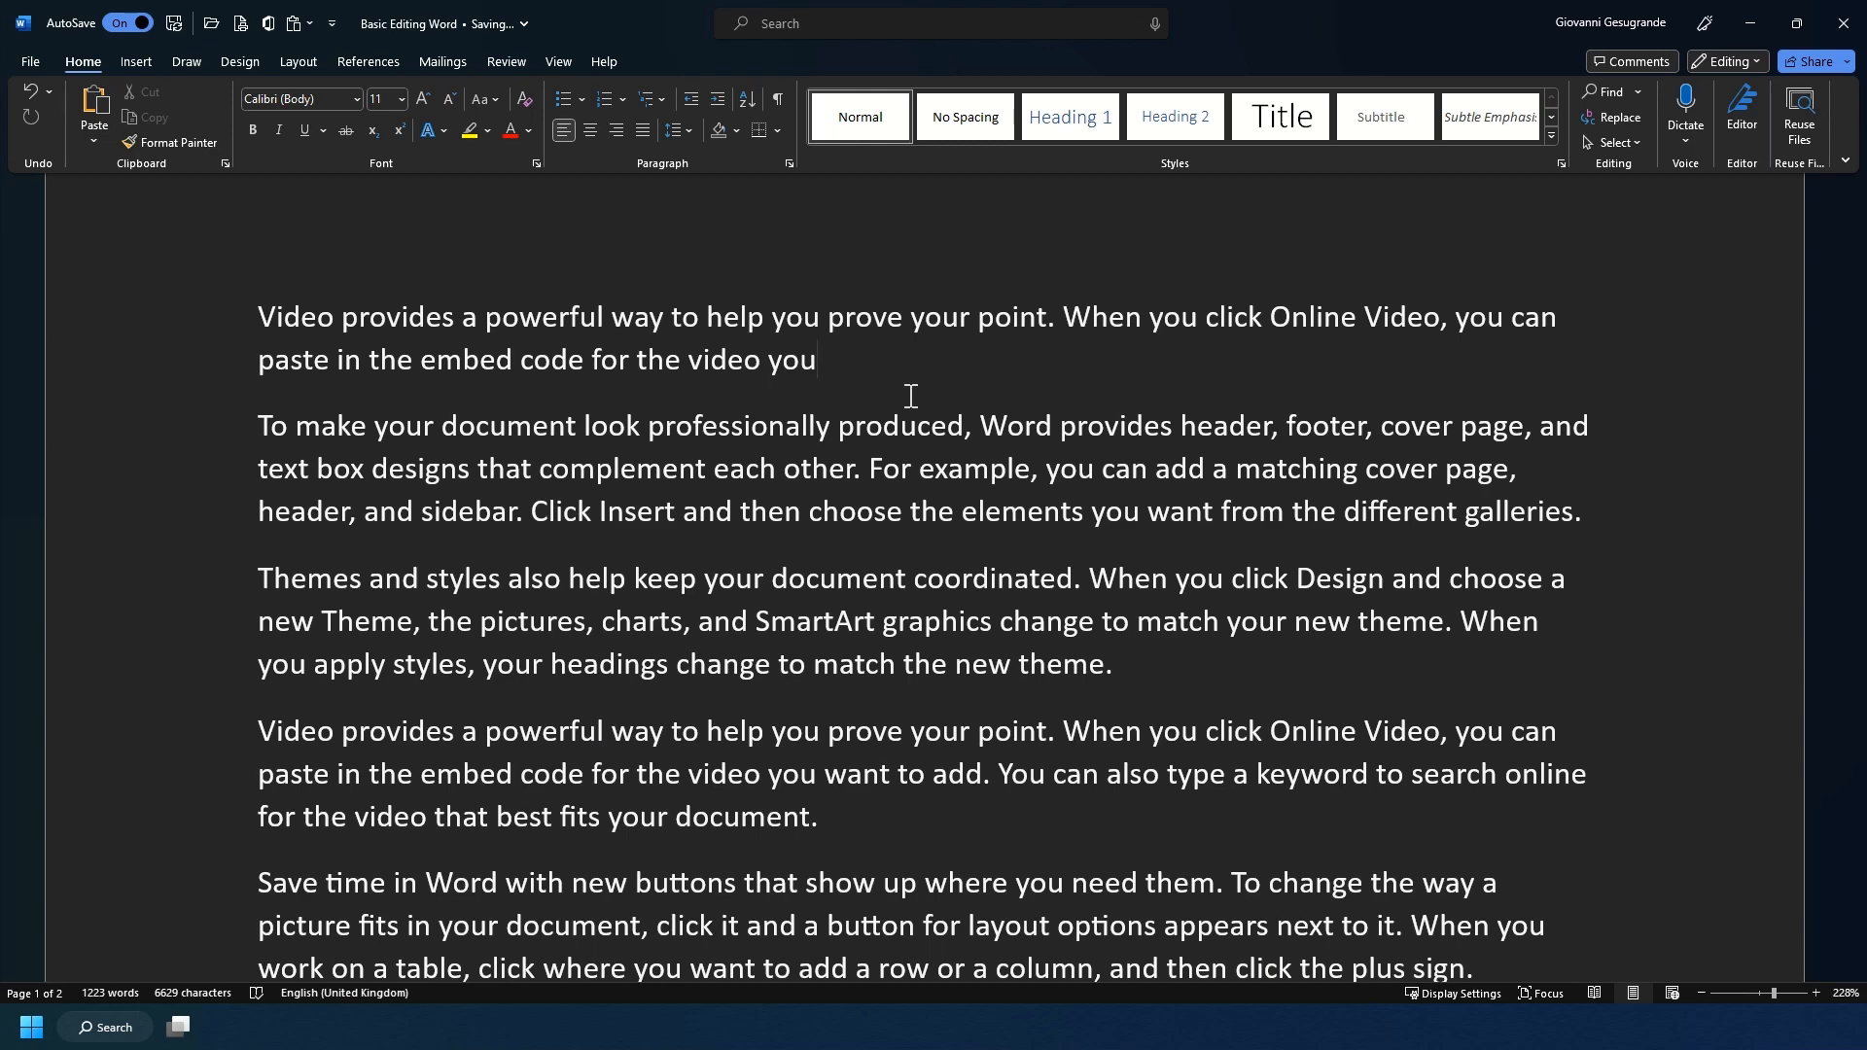
key("ctrl+z")
left_click(912, 396)
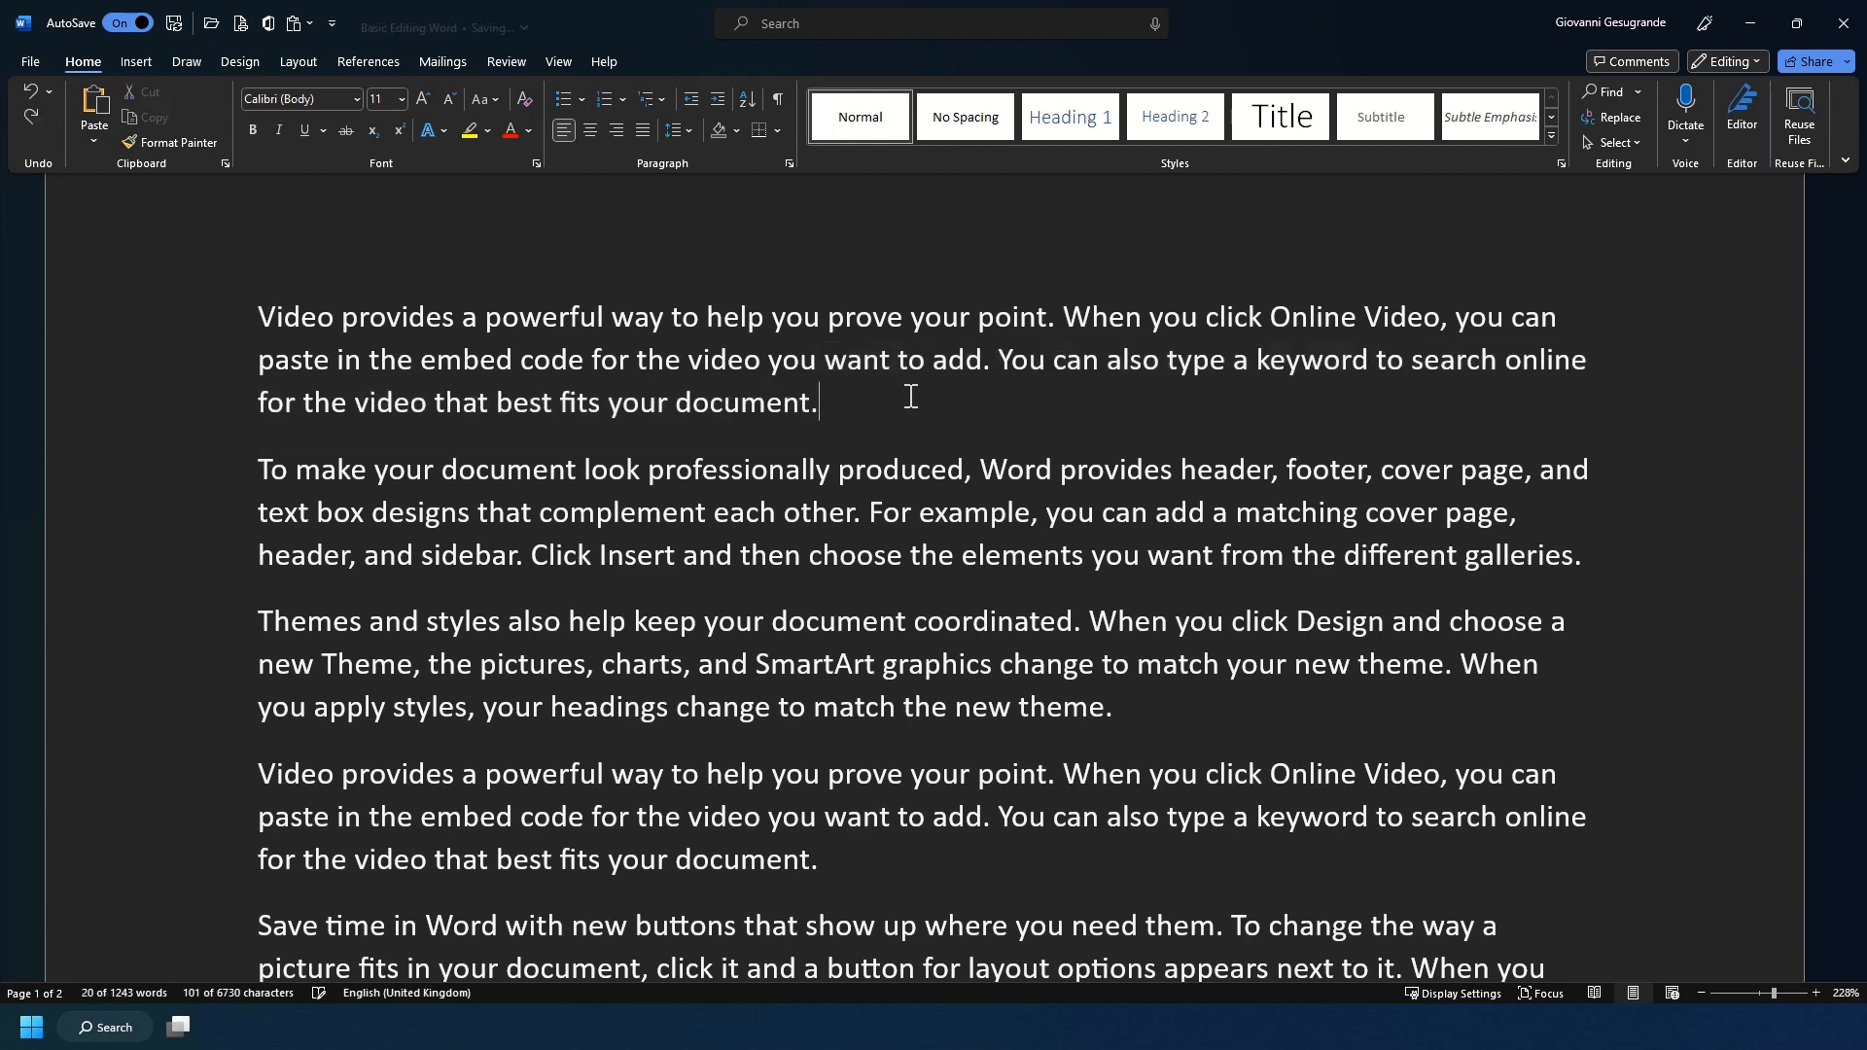
Step: Shift the first paragraph down past the second one and back up to the beginning of the document
key("alt+shift+Down")
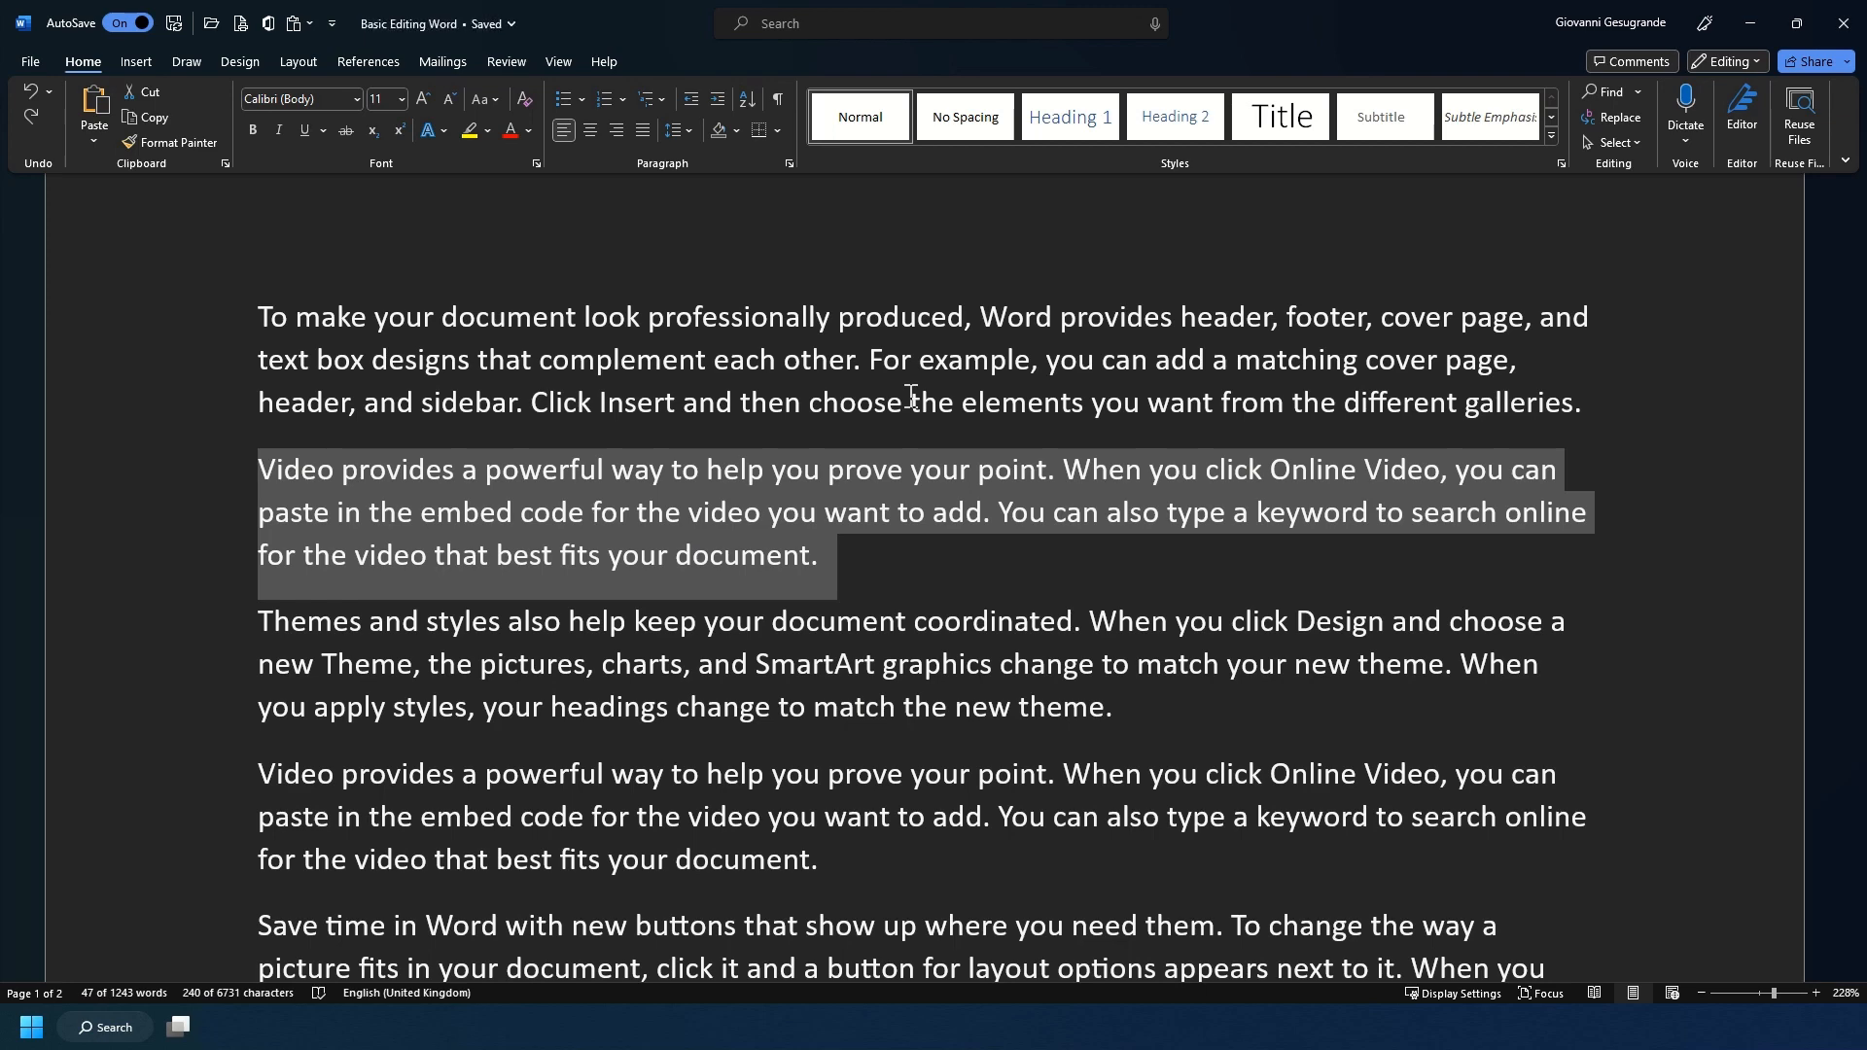
key("alt+shift+Up")
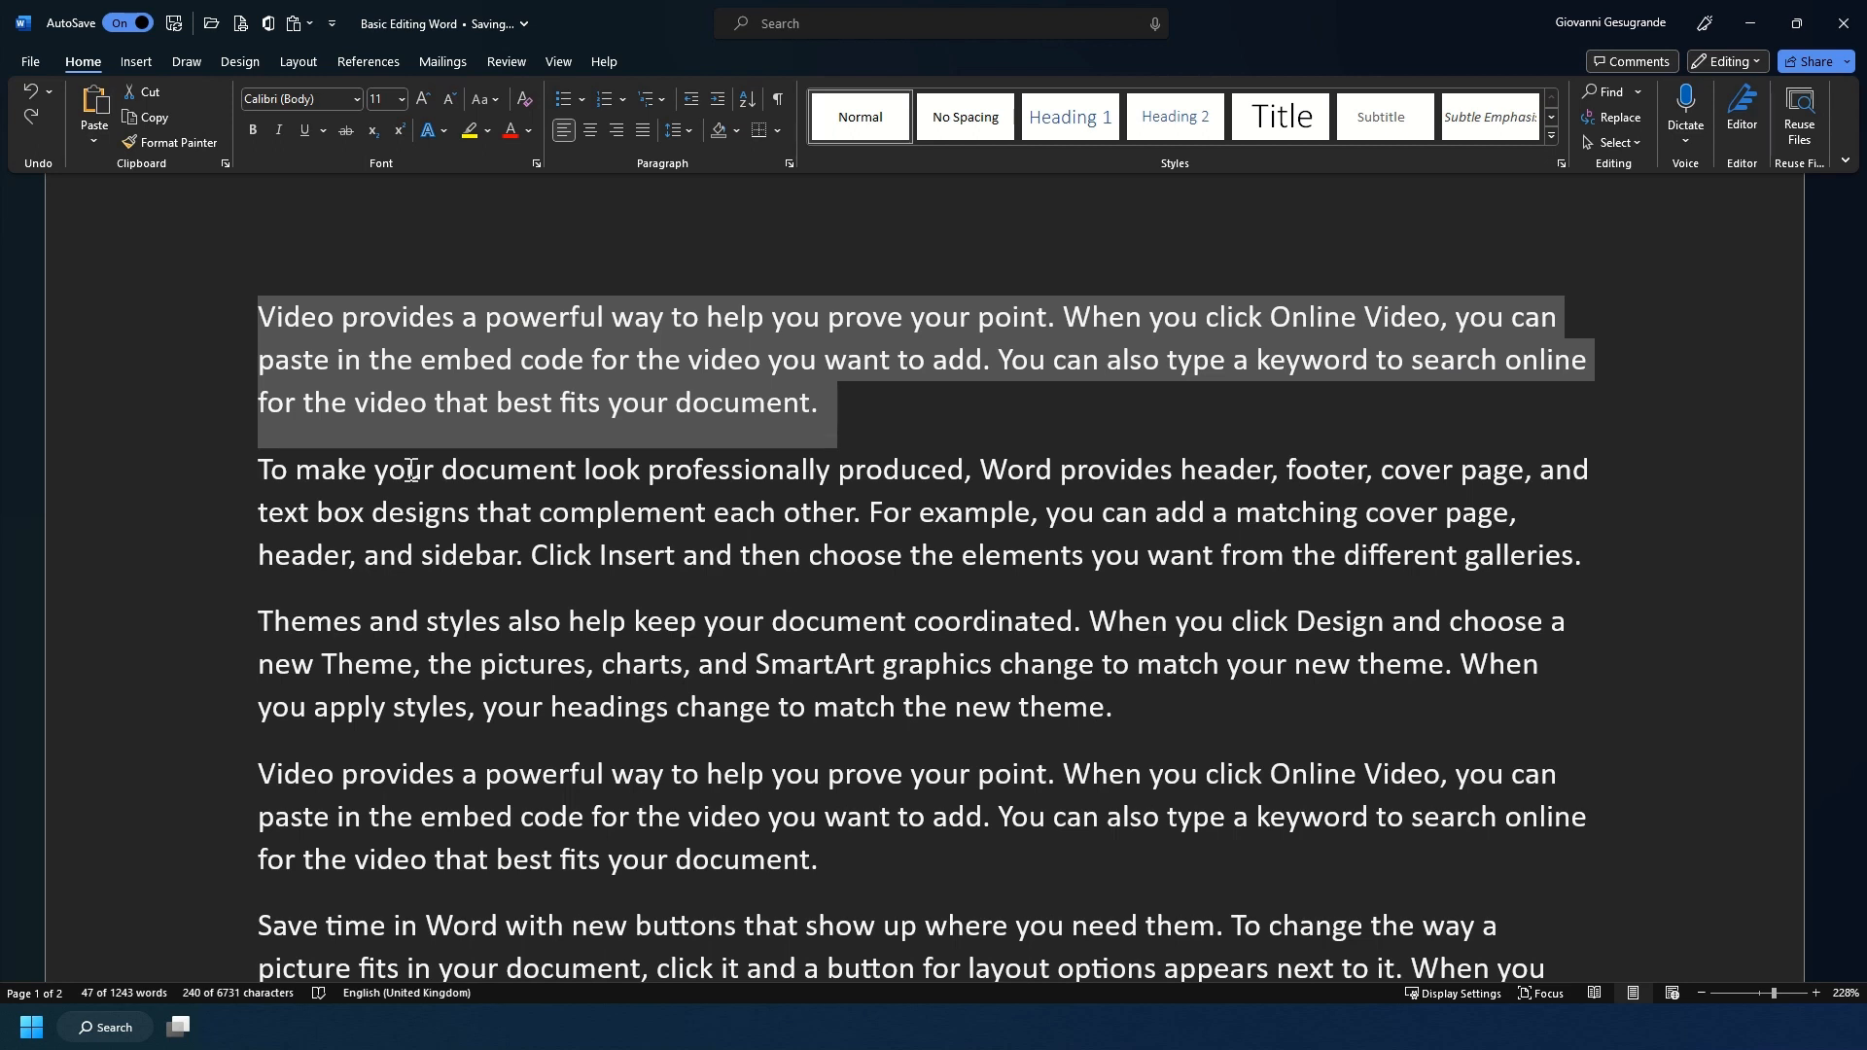
left_click(939, 486)
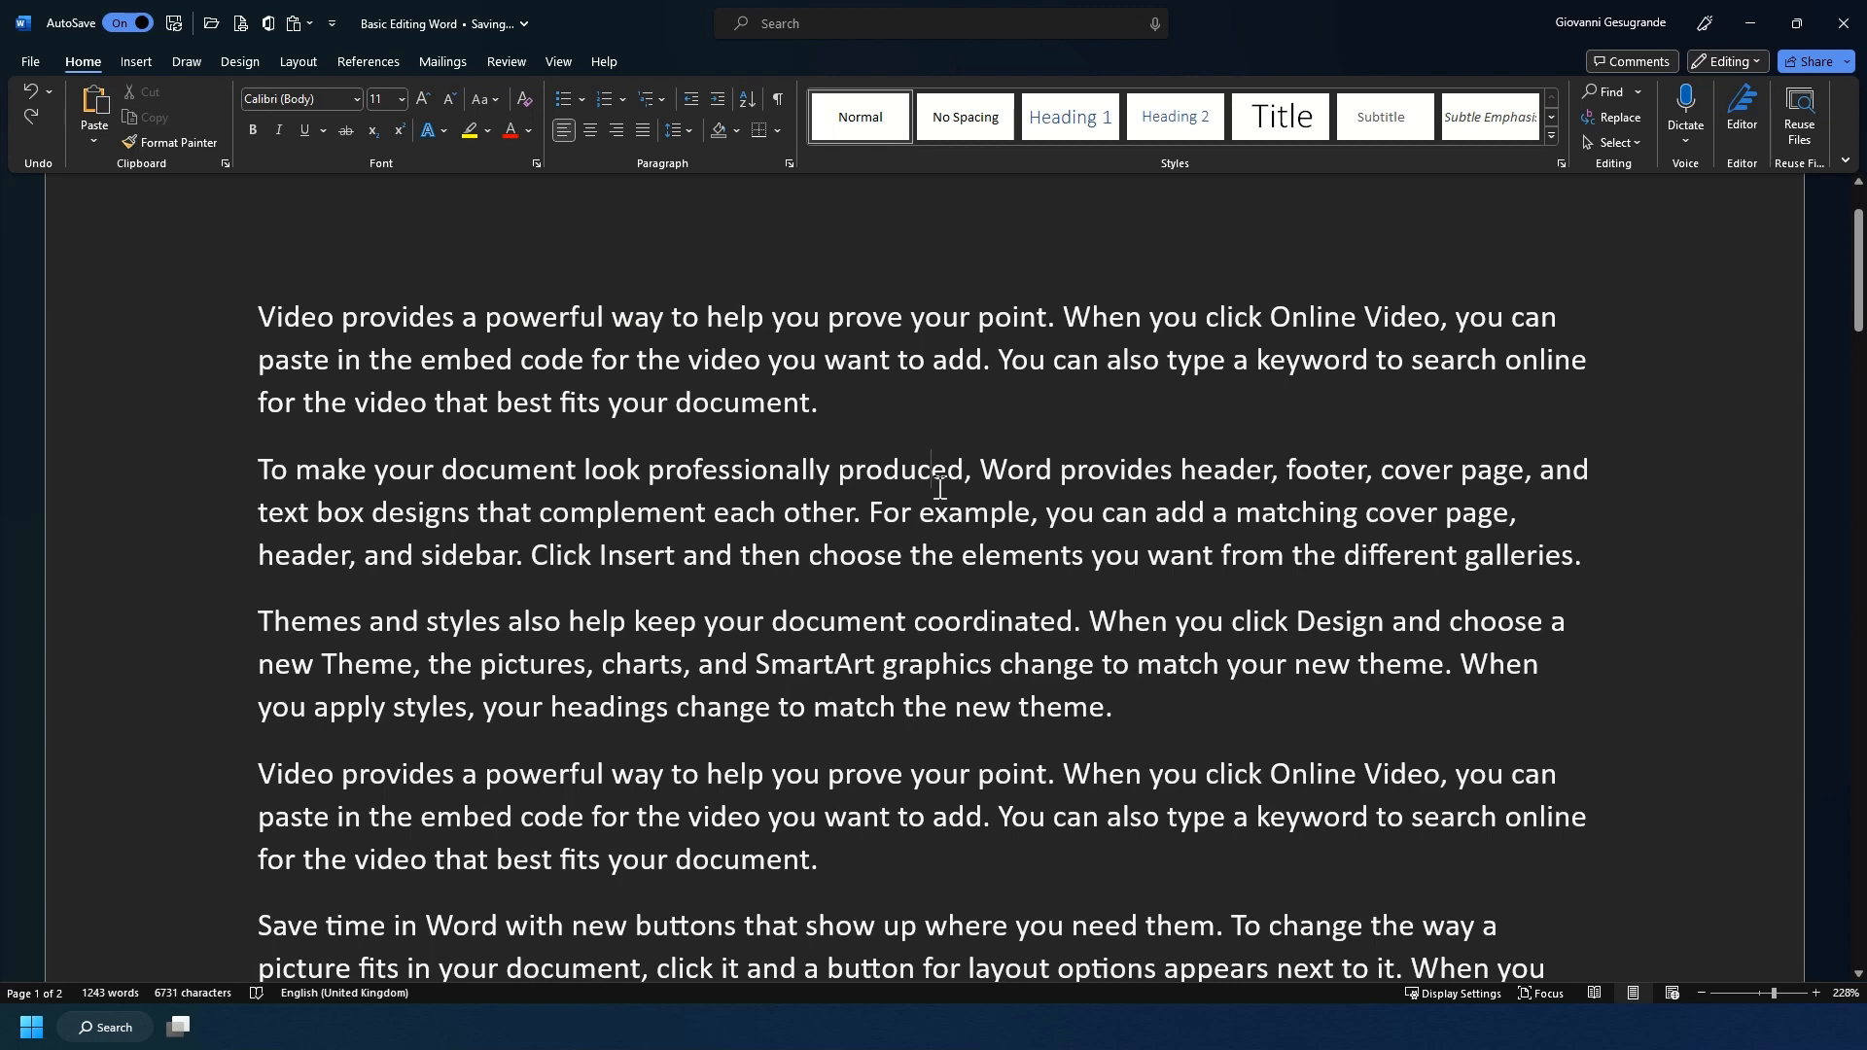
Step: Search the document for "video", look through the list of matches, and clear the search
key("ctrl+f")
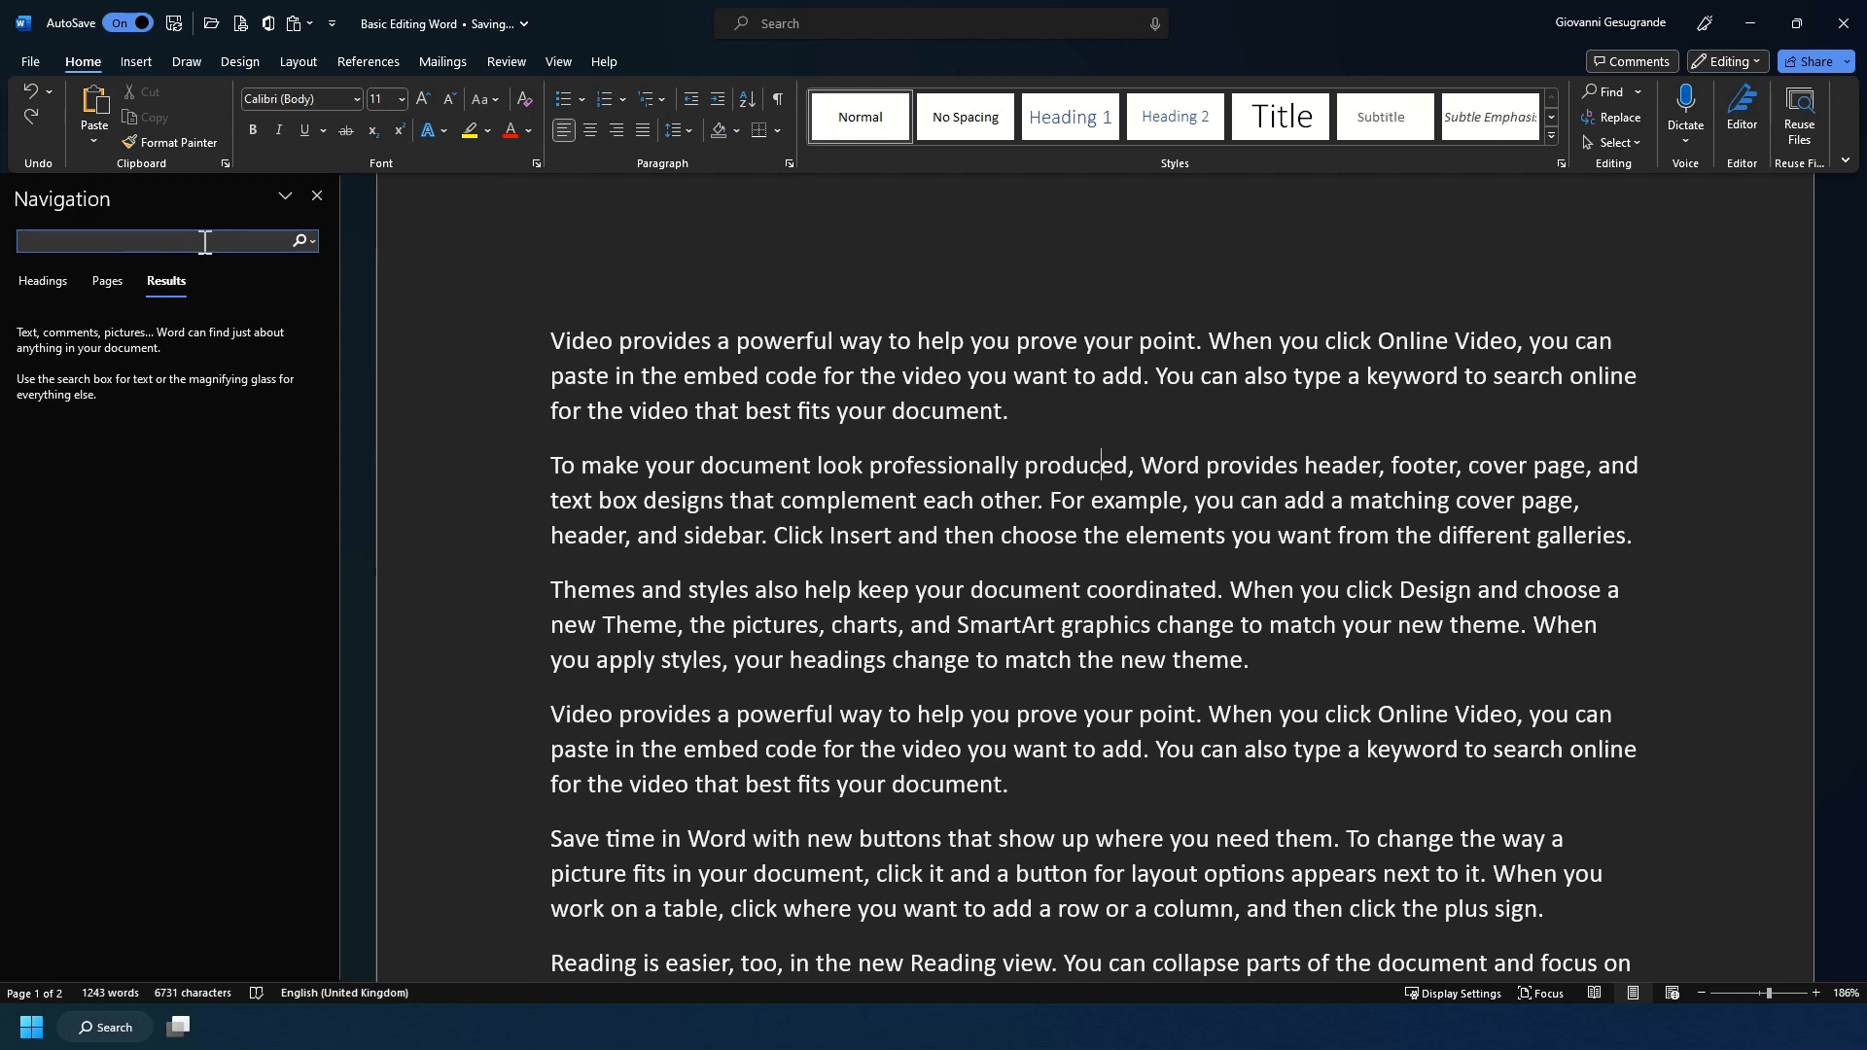
type("video")
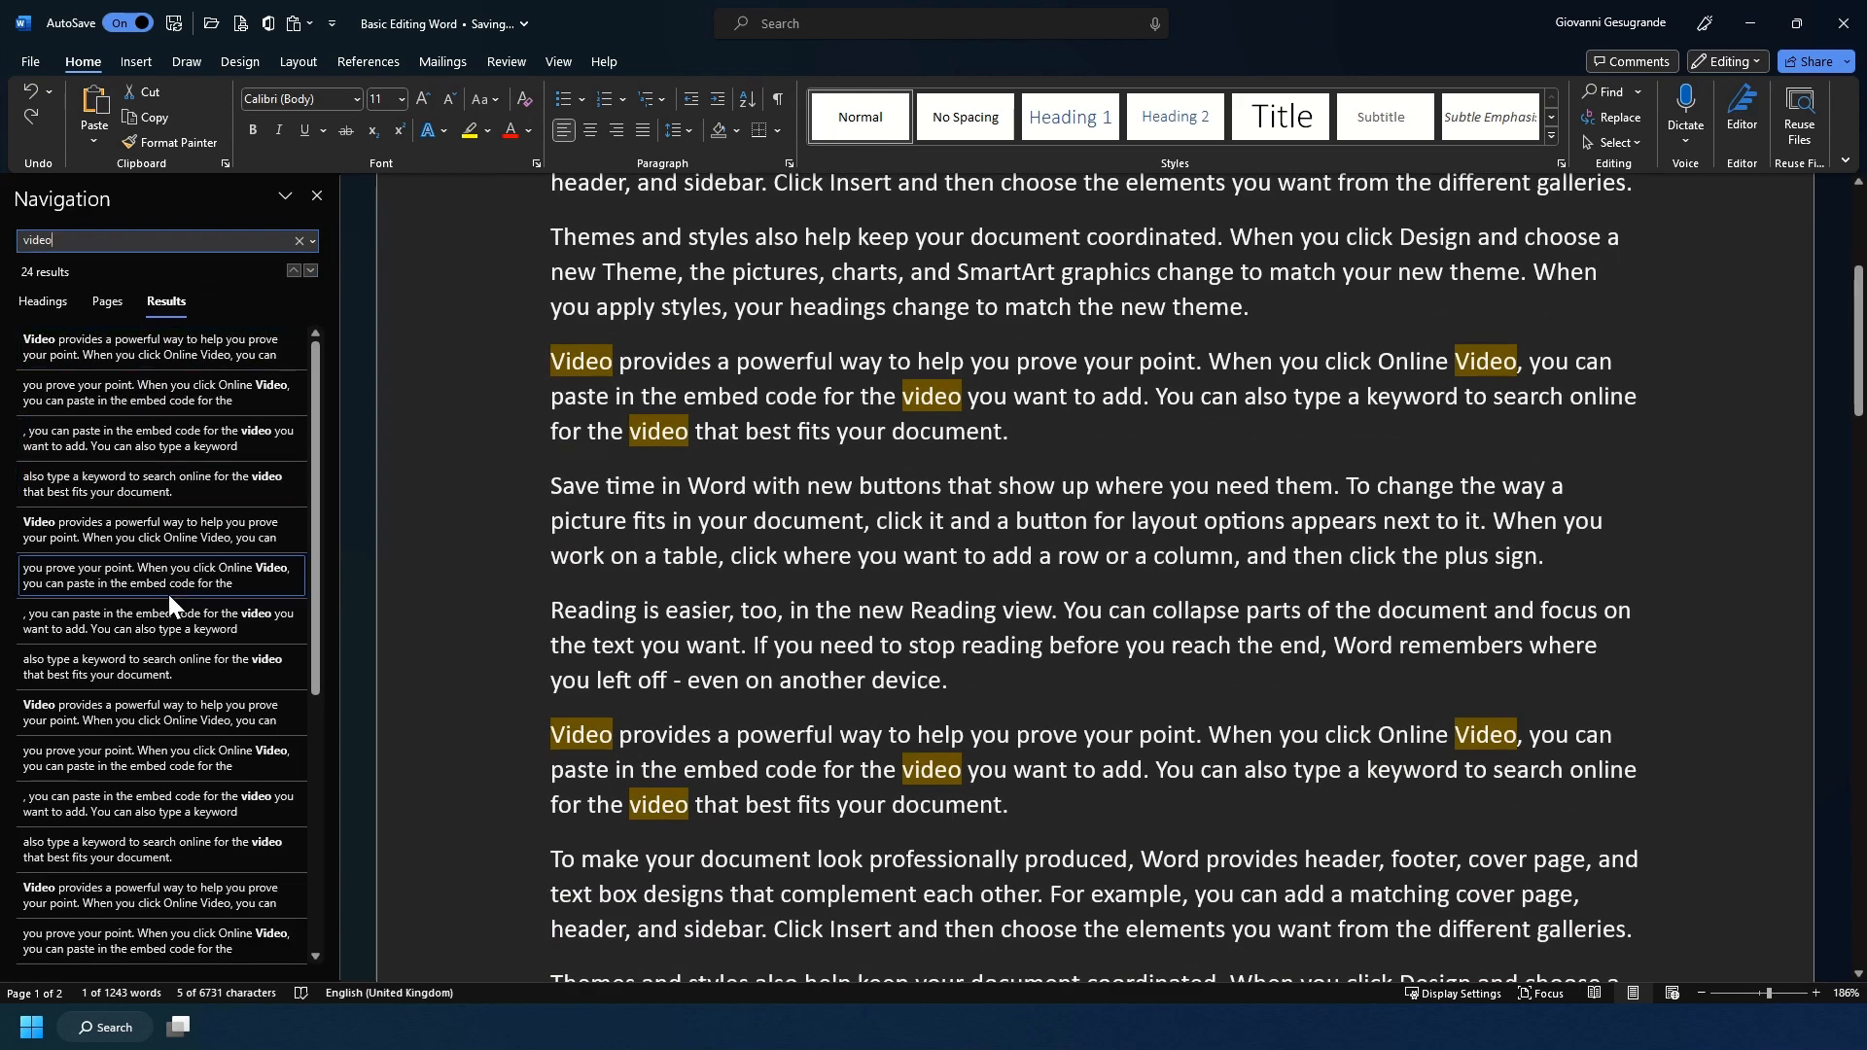
scroll(178, 686, "down", 4)
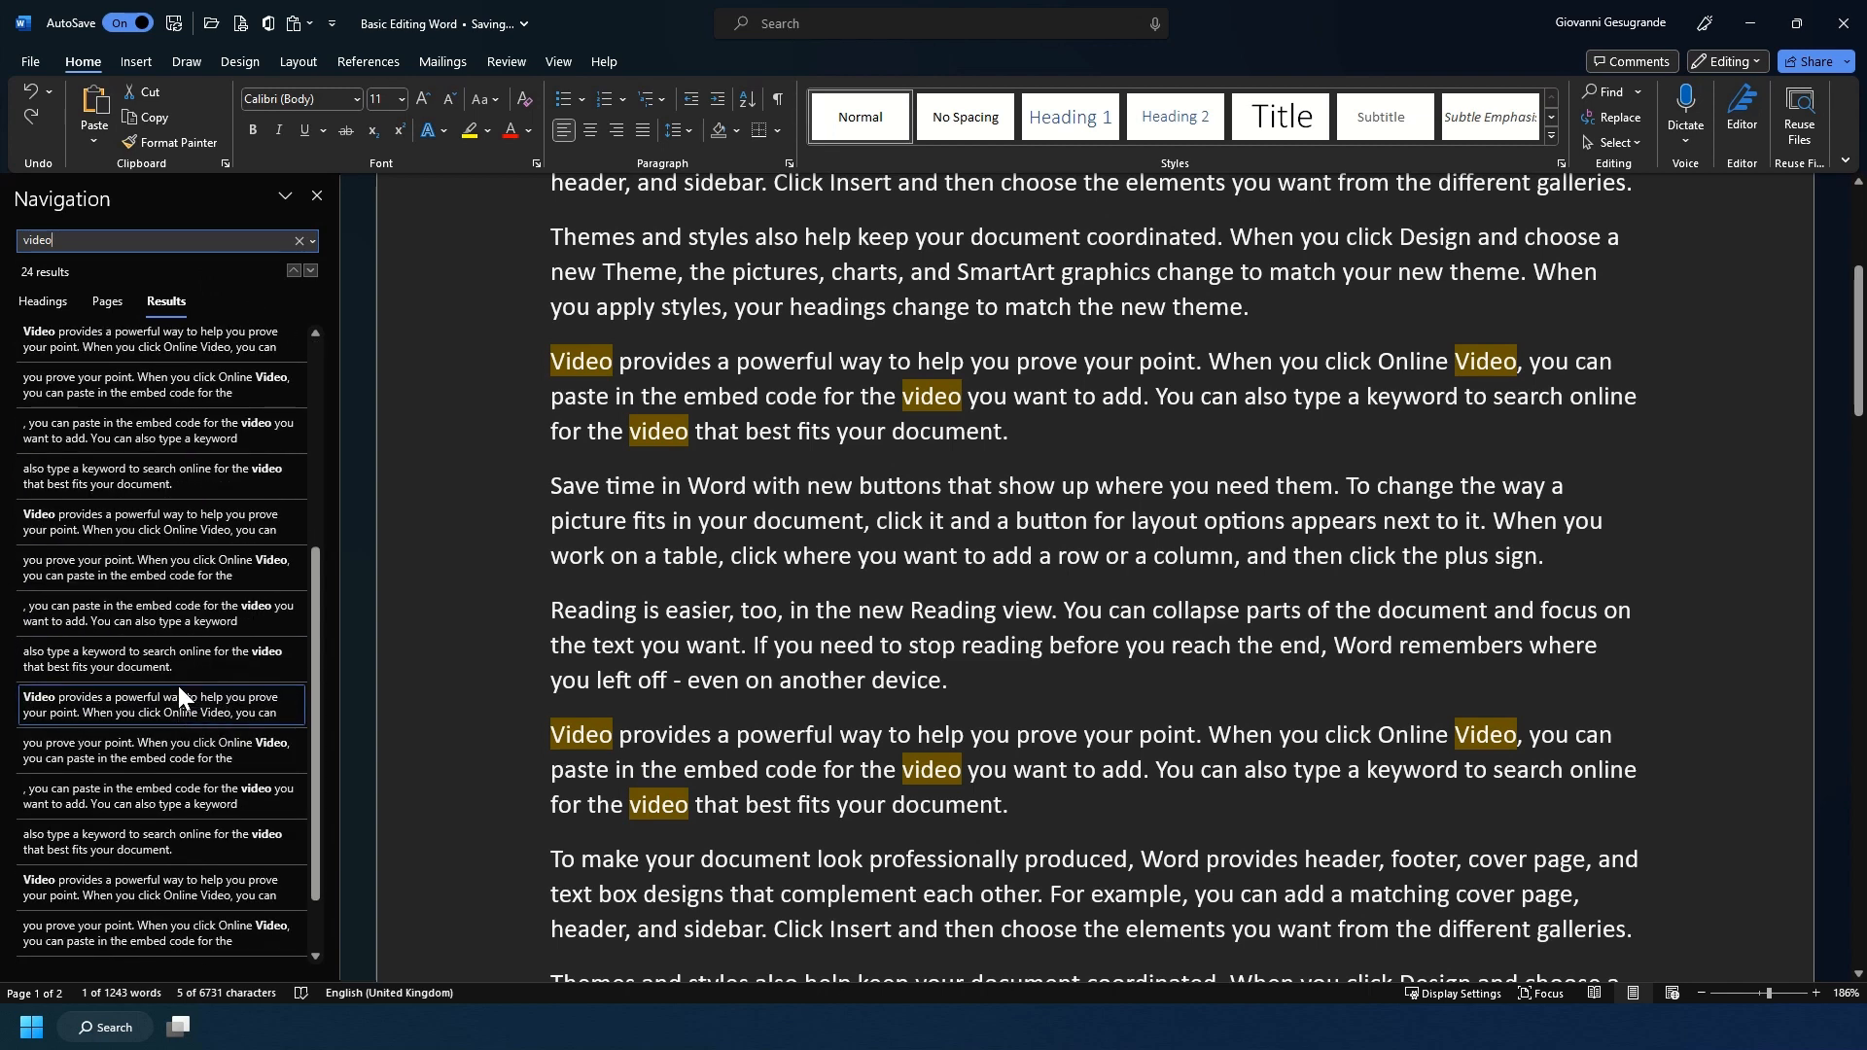
scroll(178, 686, "up", 4)
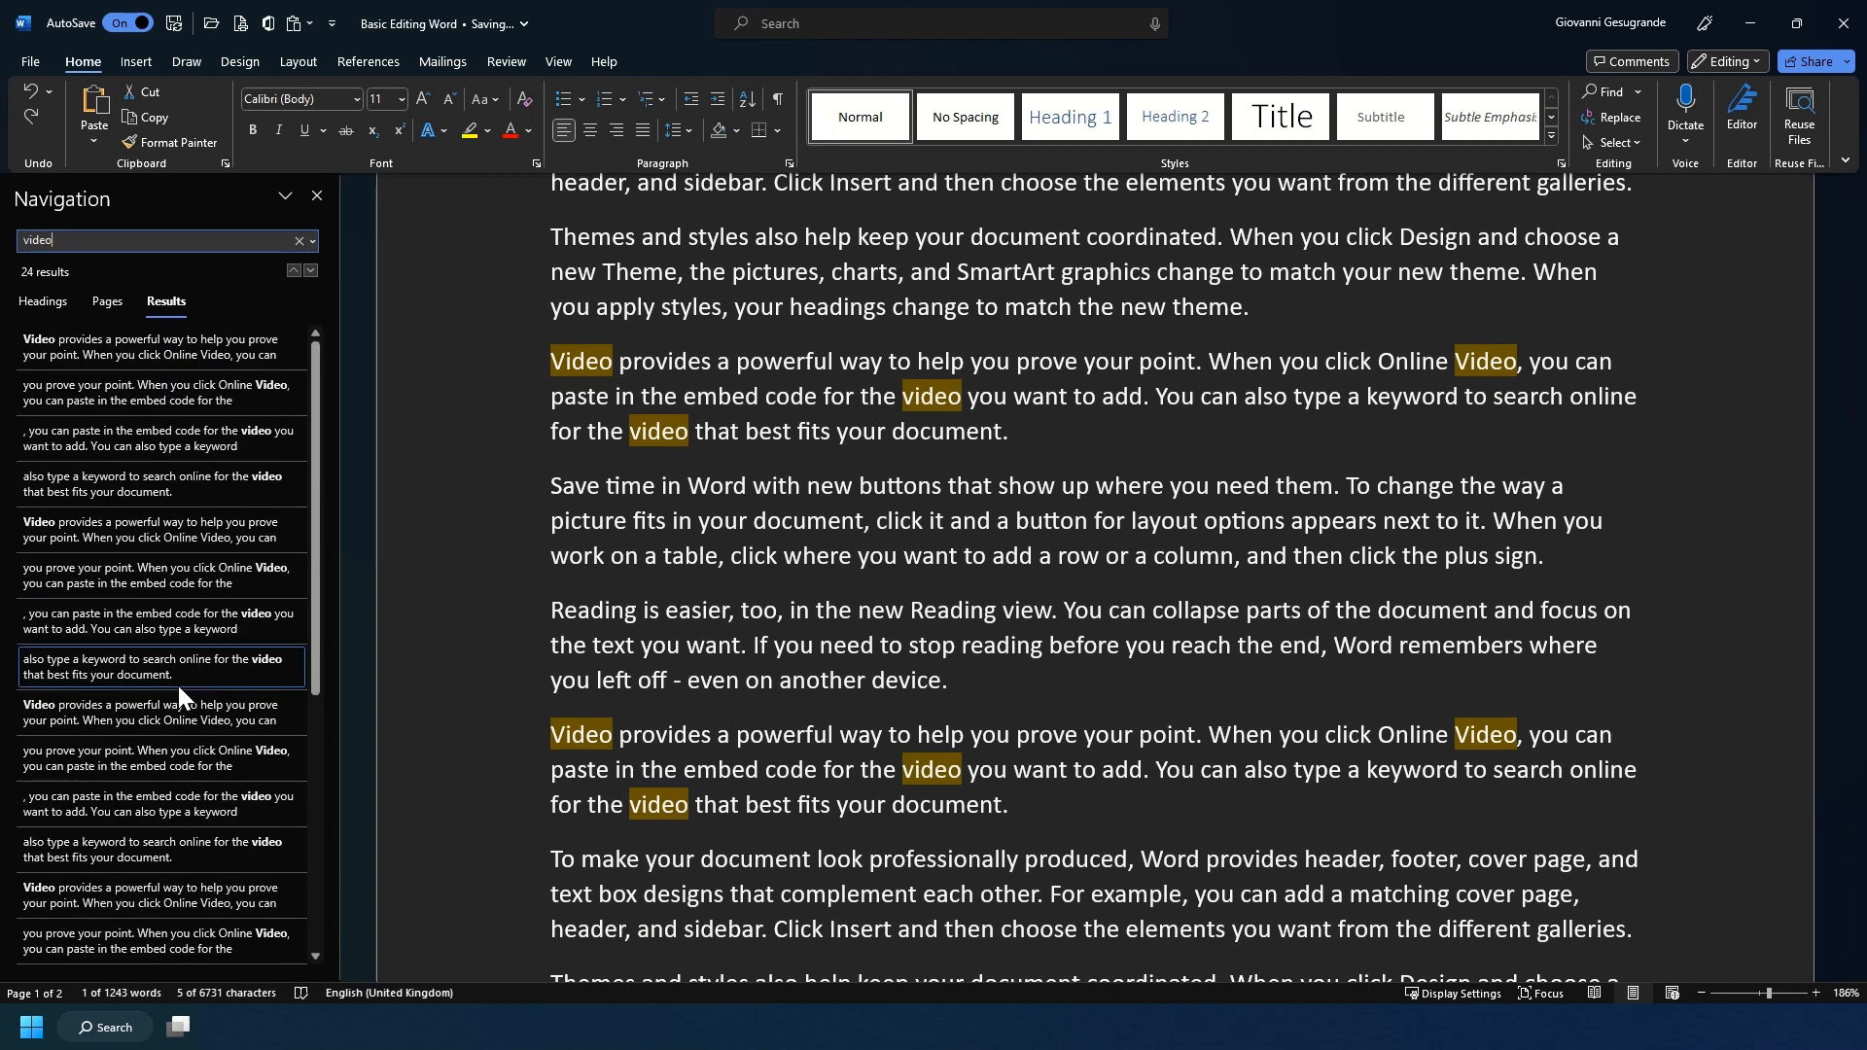
key("ctrl+f")
key("BackSpace")
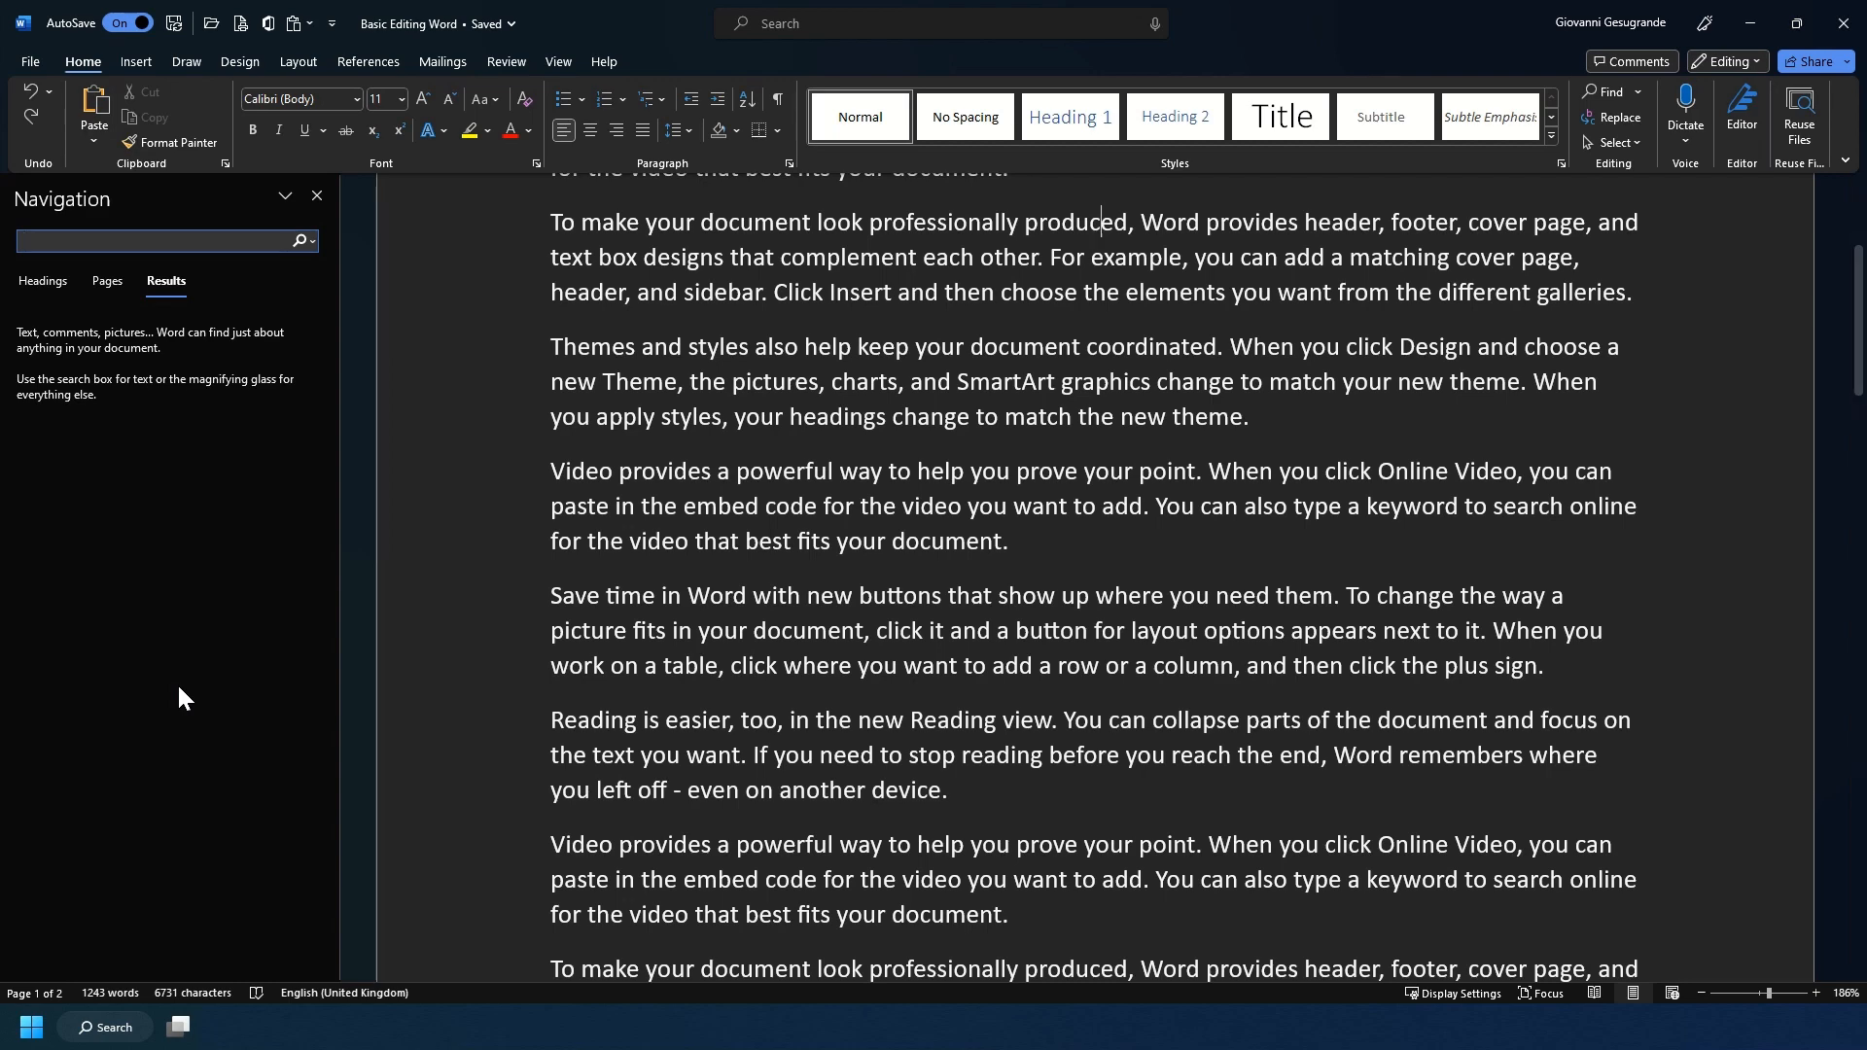
left_click(823, 585)
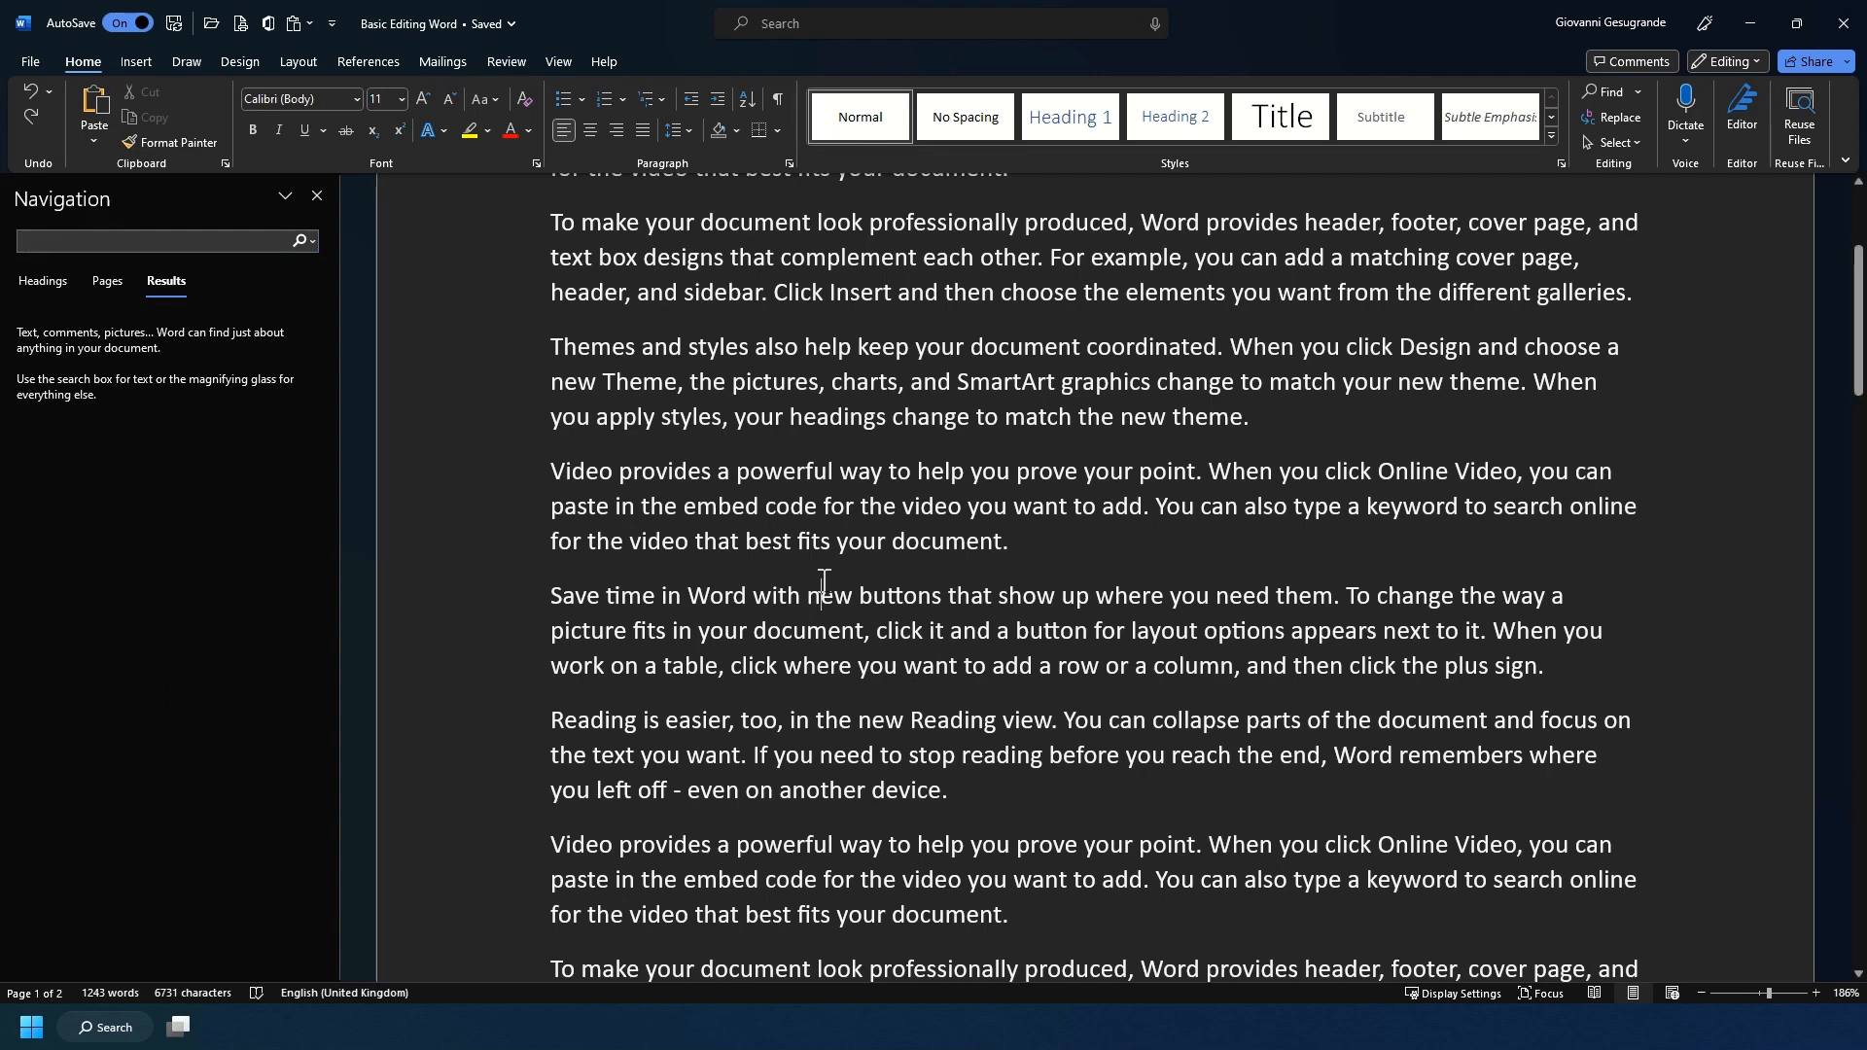
Step: Replace every occurrence of "Video" in the document with "Infrographic" and close Find and Replace
key("ctrl+h")
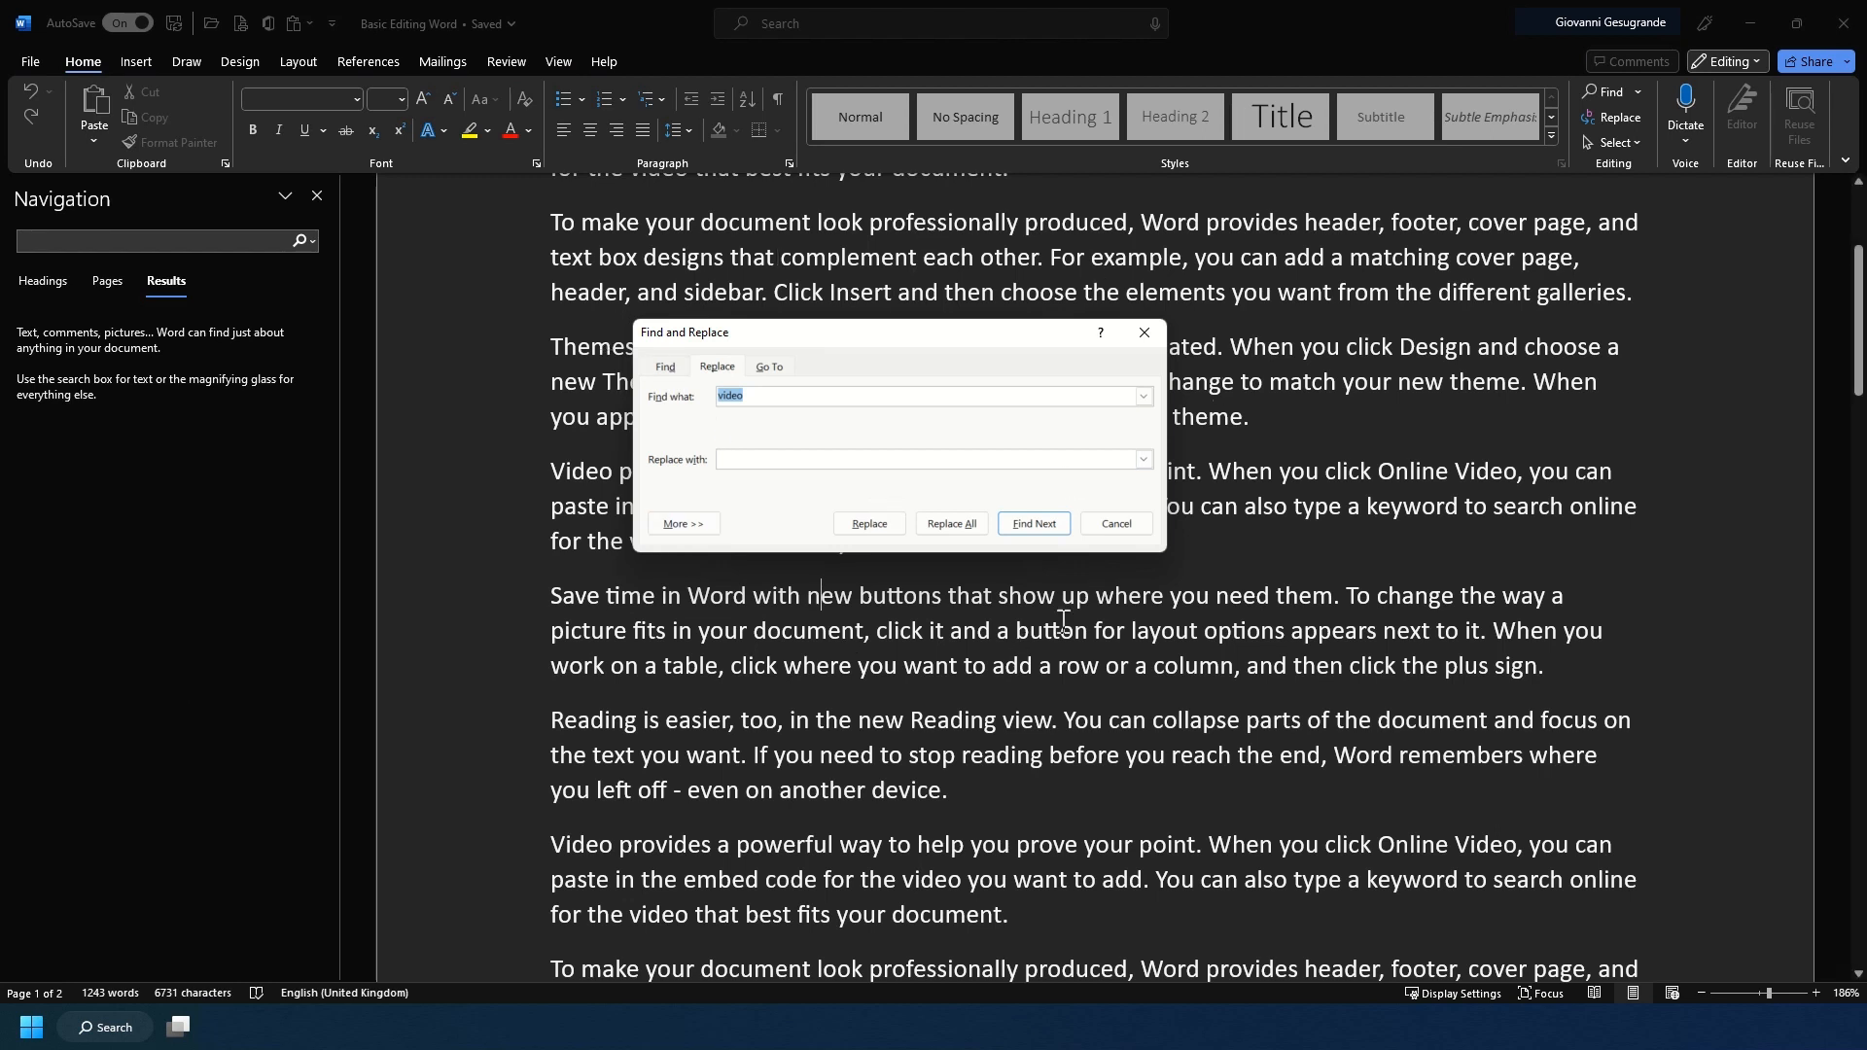
left_click(737, 399)
double_click(736, 399)
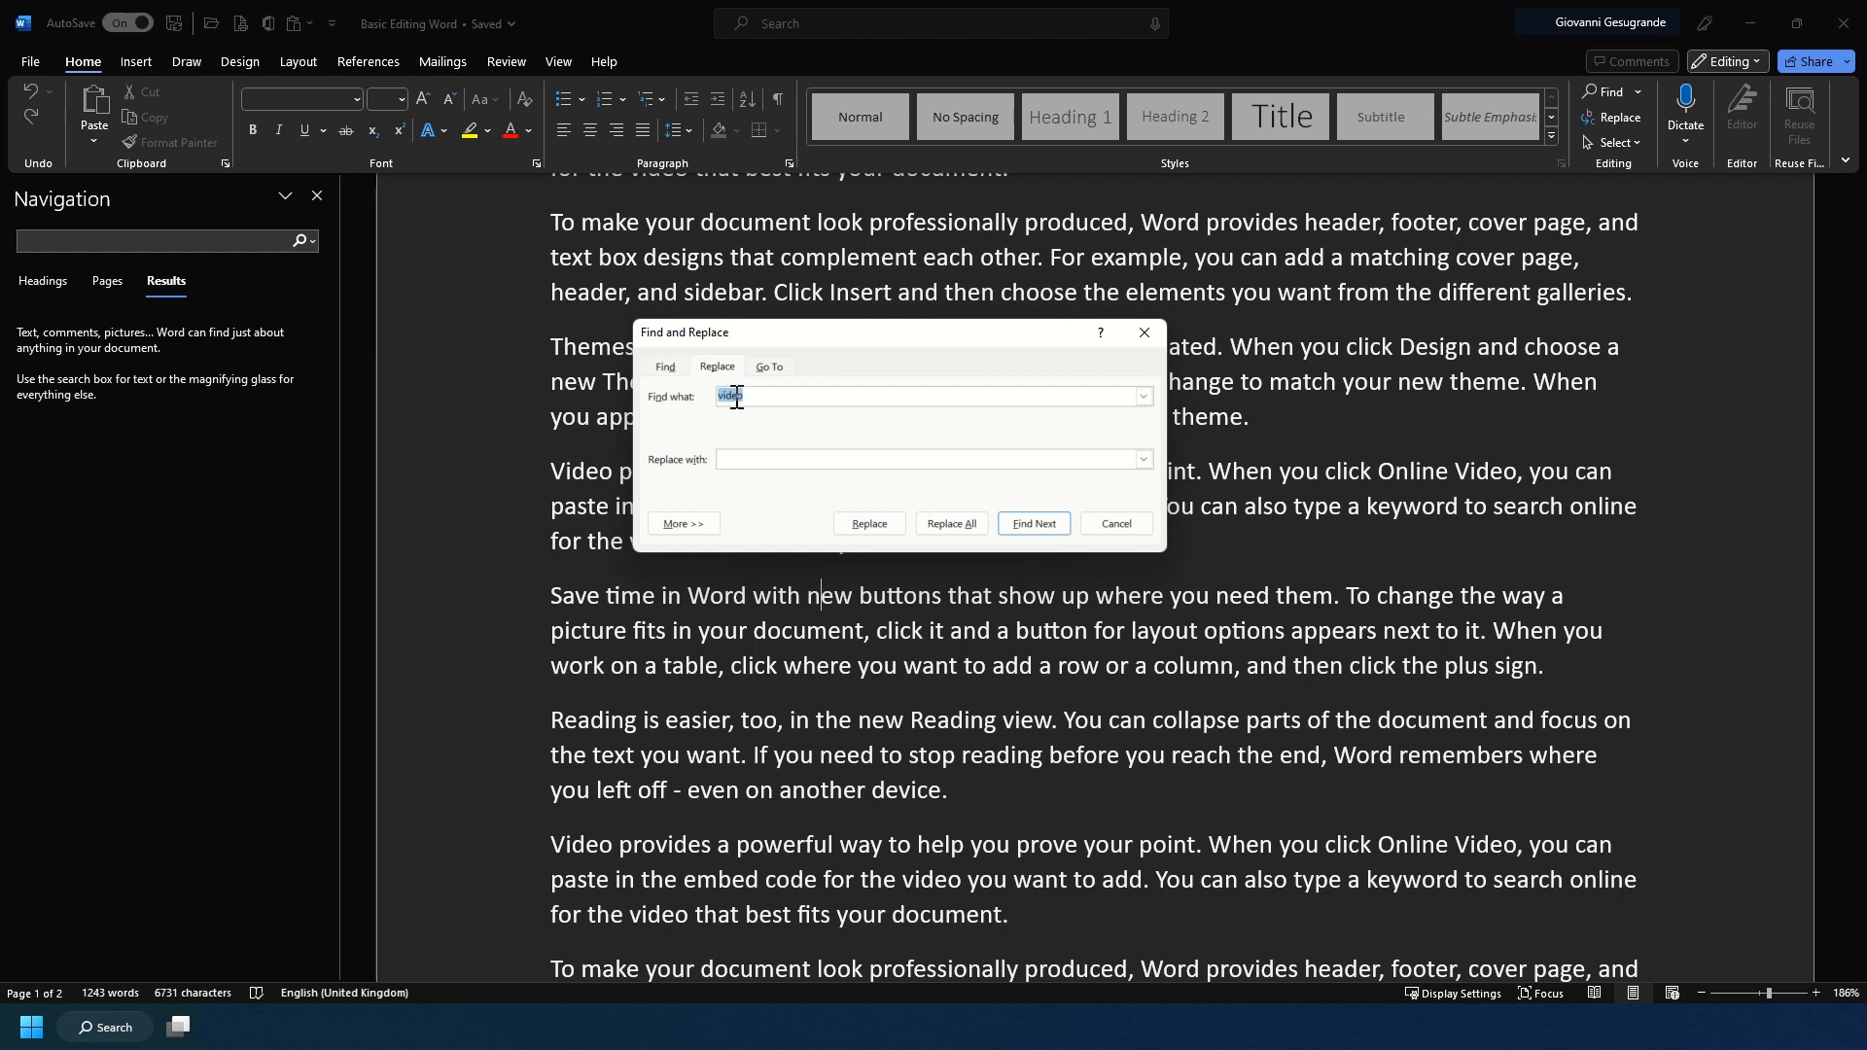
type("Video")
left_click(736, 461)
type("Infrographh")
left_click(734, 460)
key("alt+a")
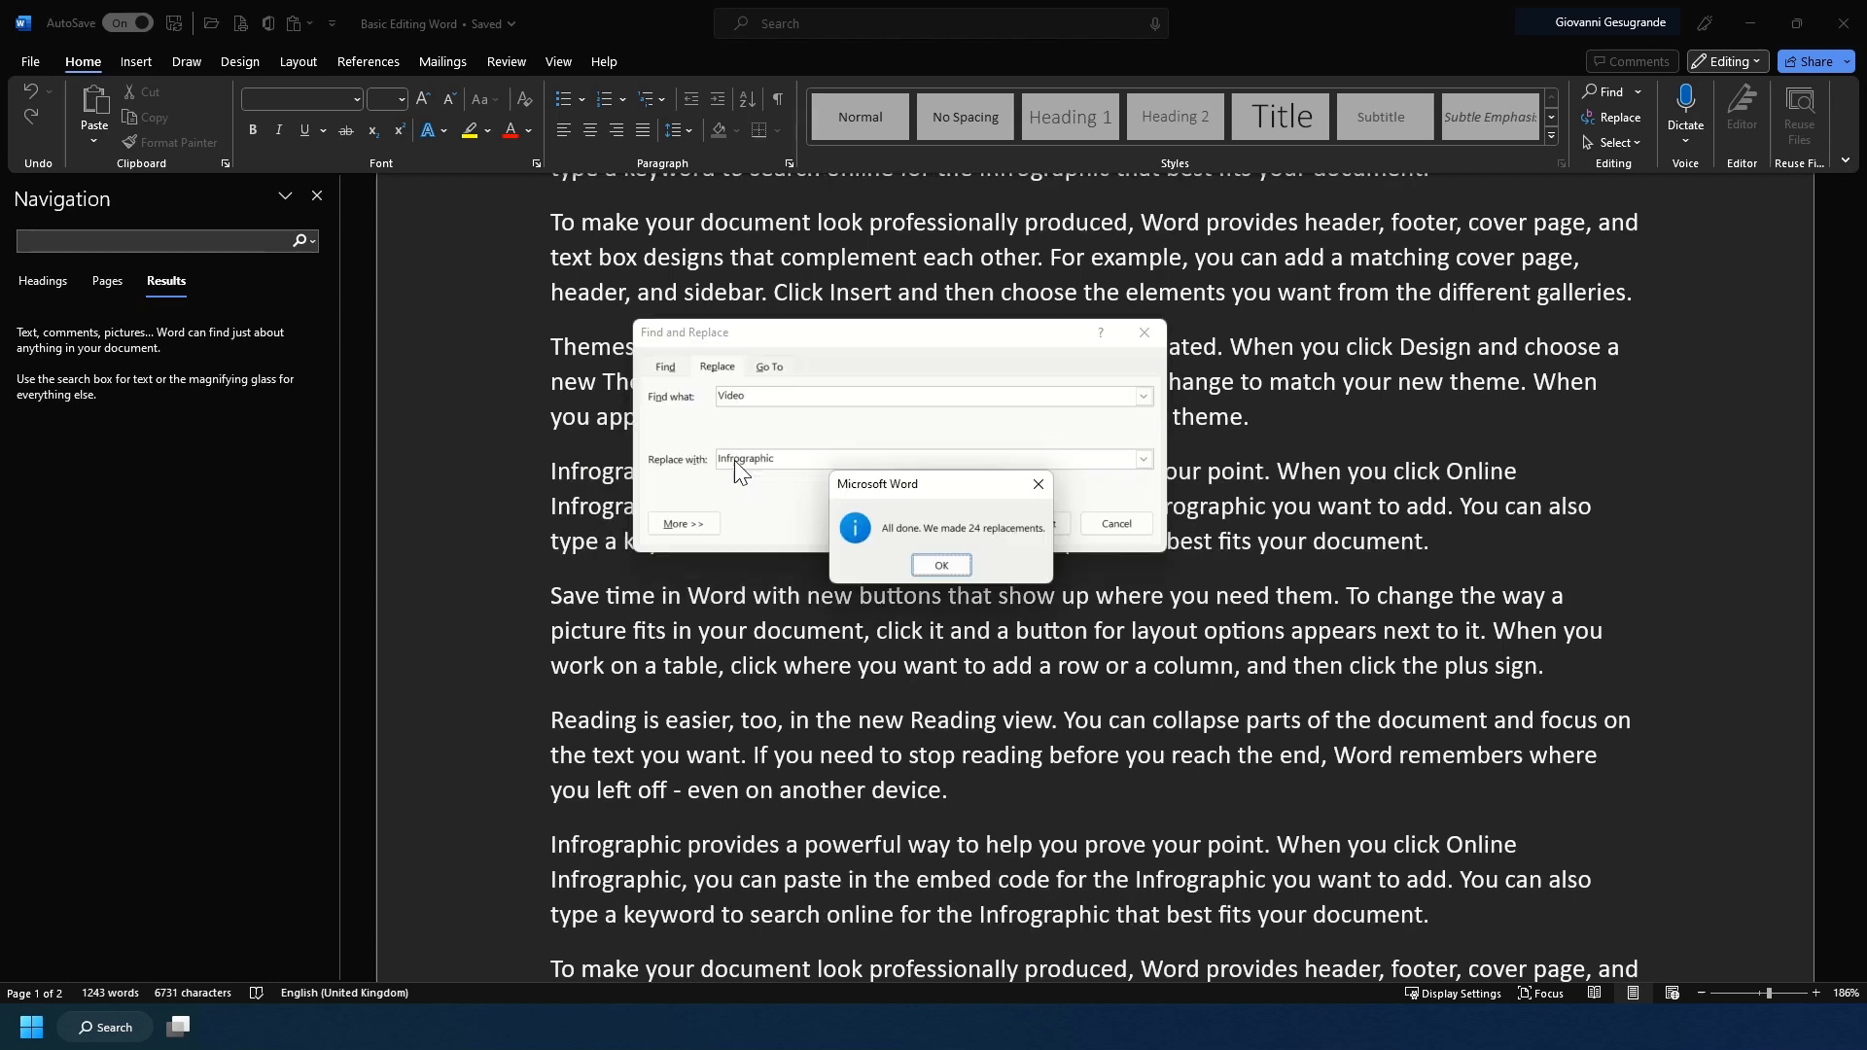
left_click(930, 568)
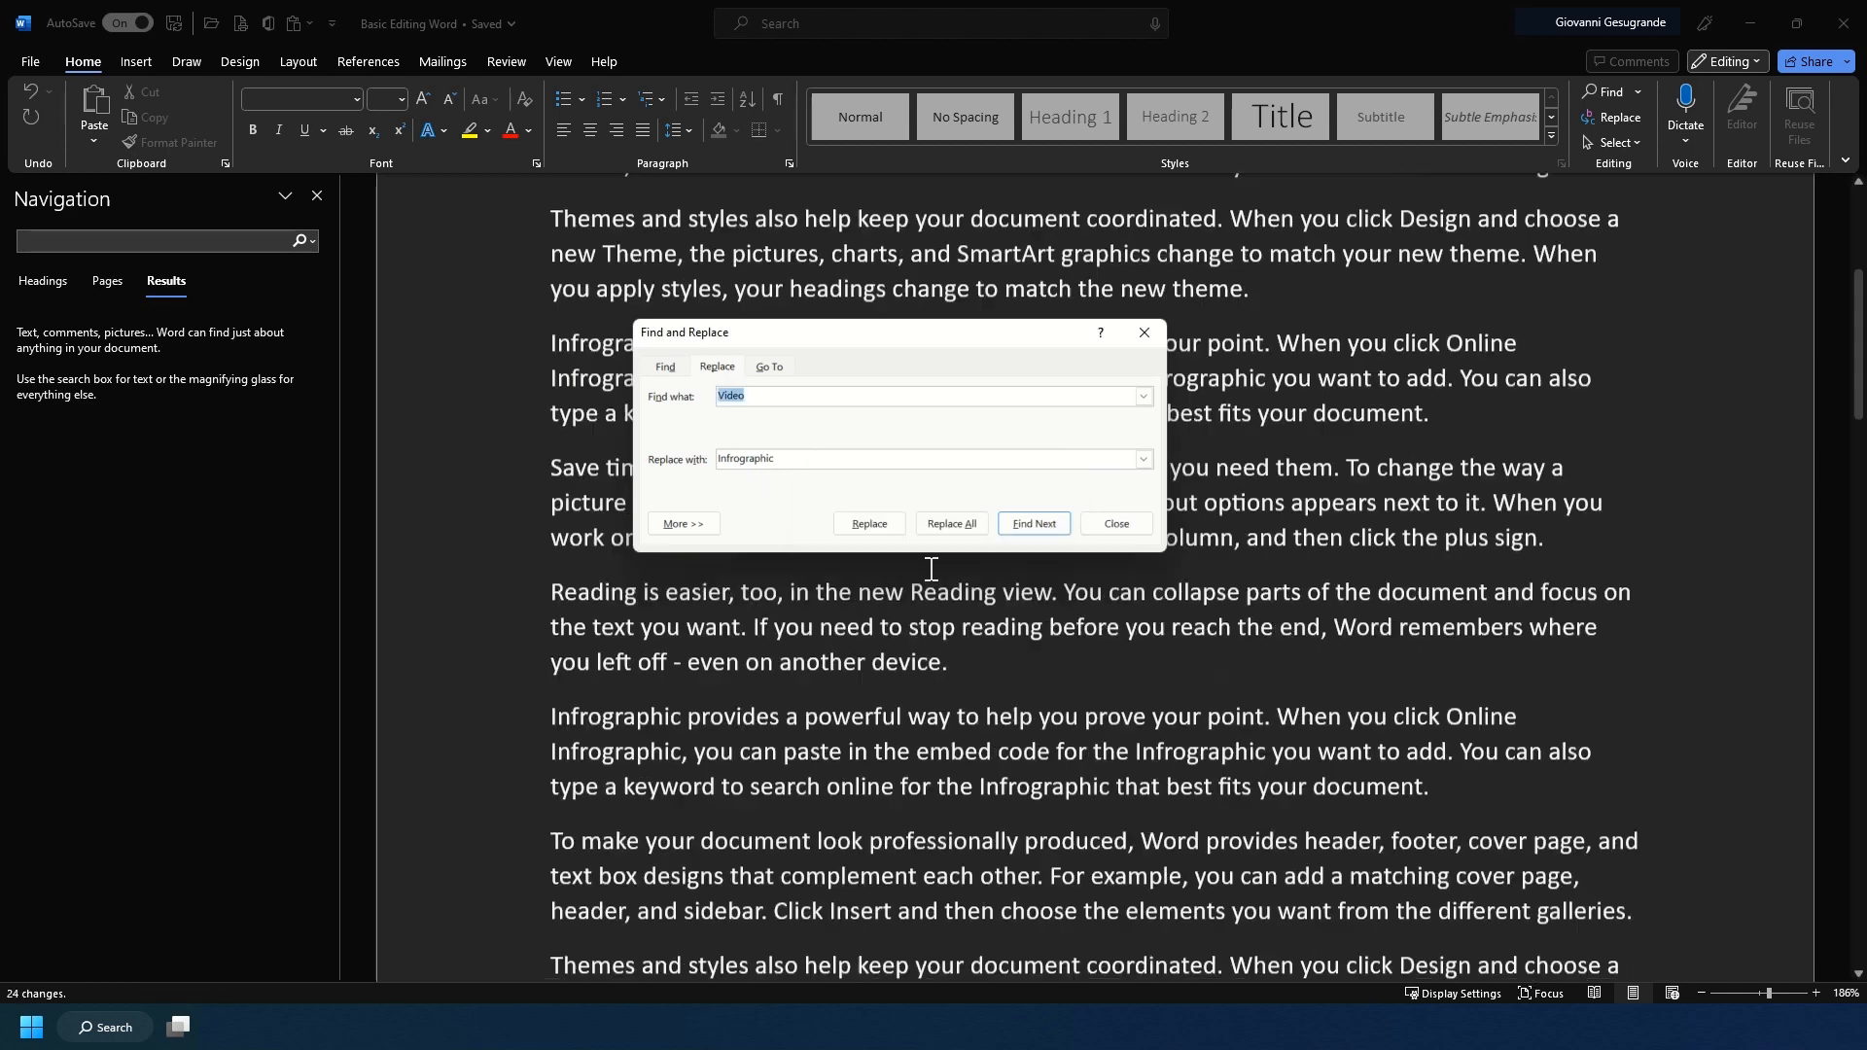
left_click(1120, 527)
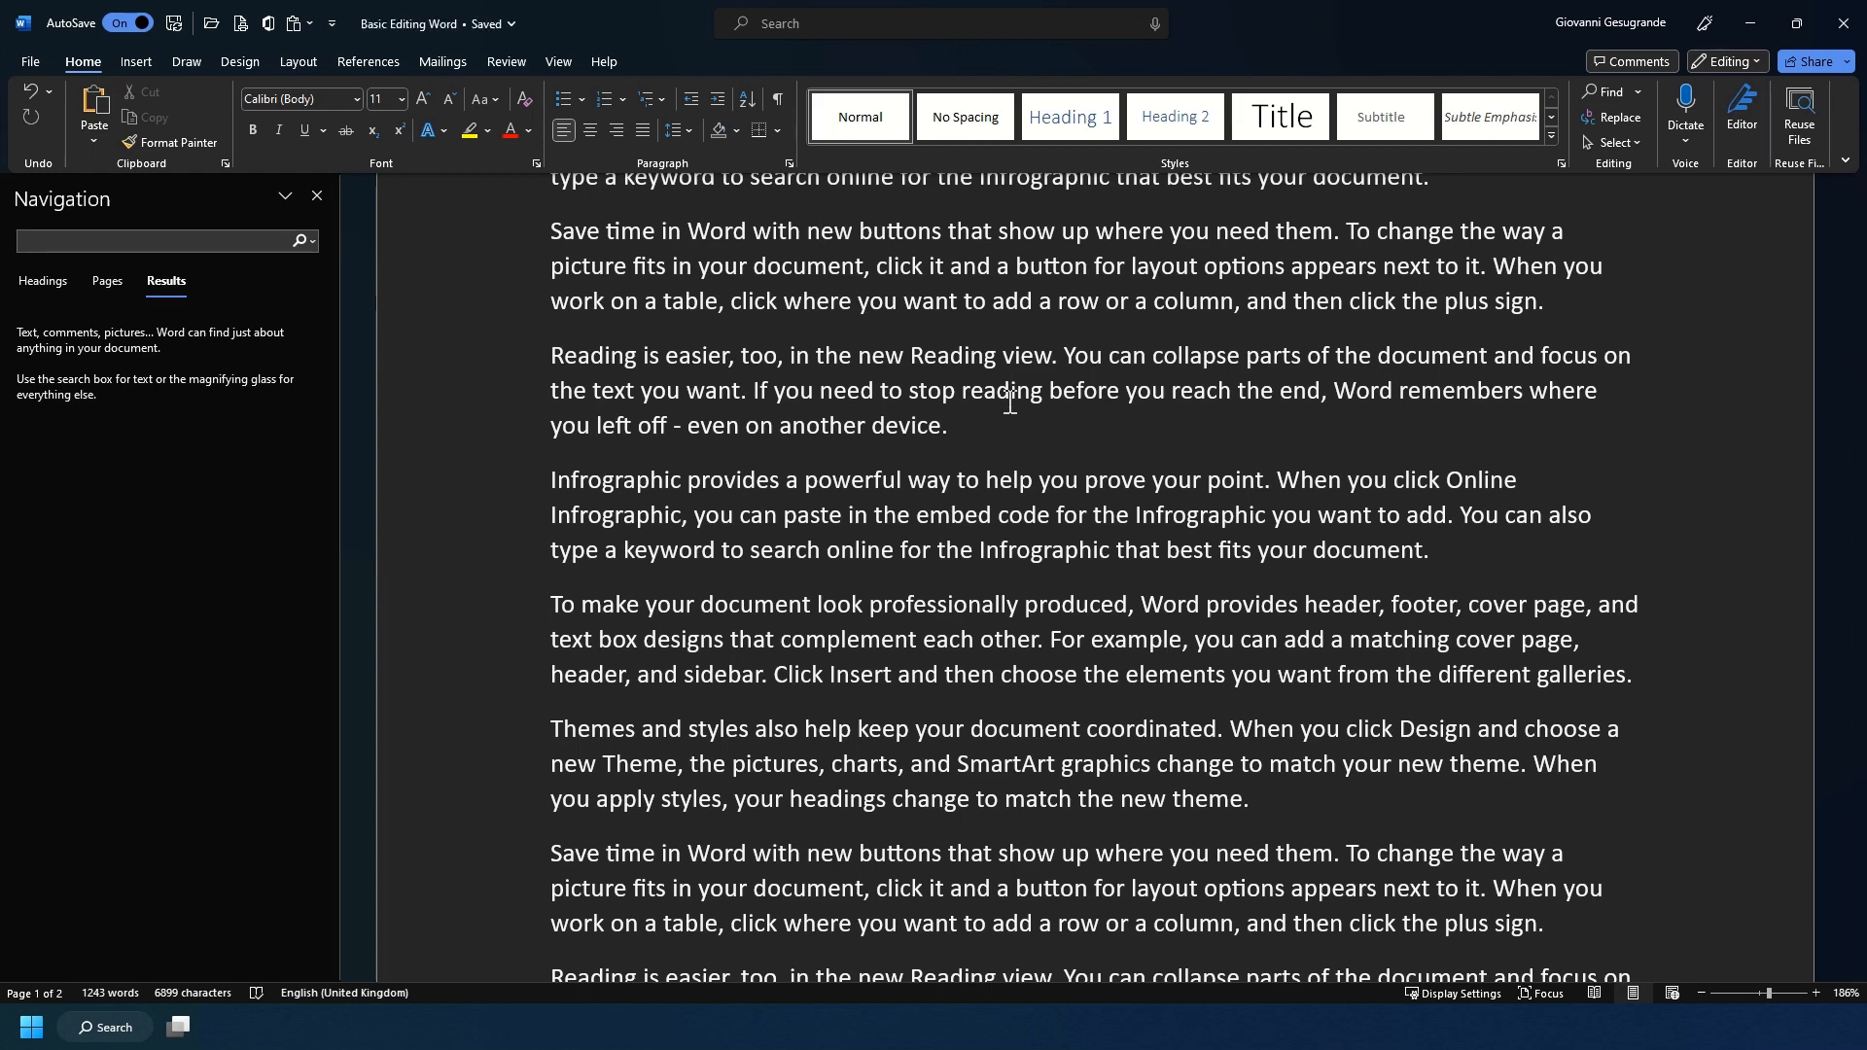
Step: Select all the text in the document, and clear the selection by placing the cursor in the "Reading is easier" paragraph
key("ctrl+a")
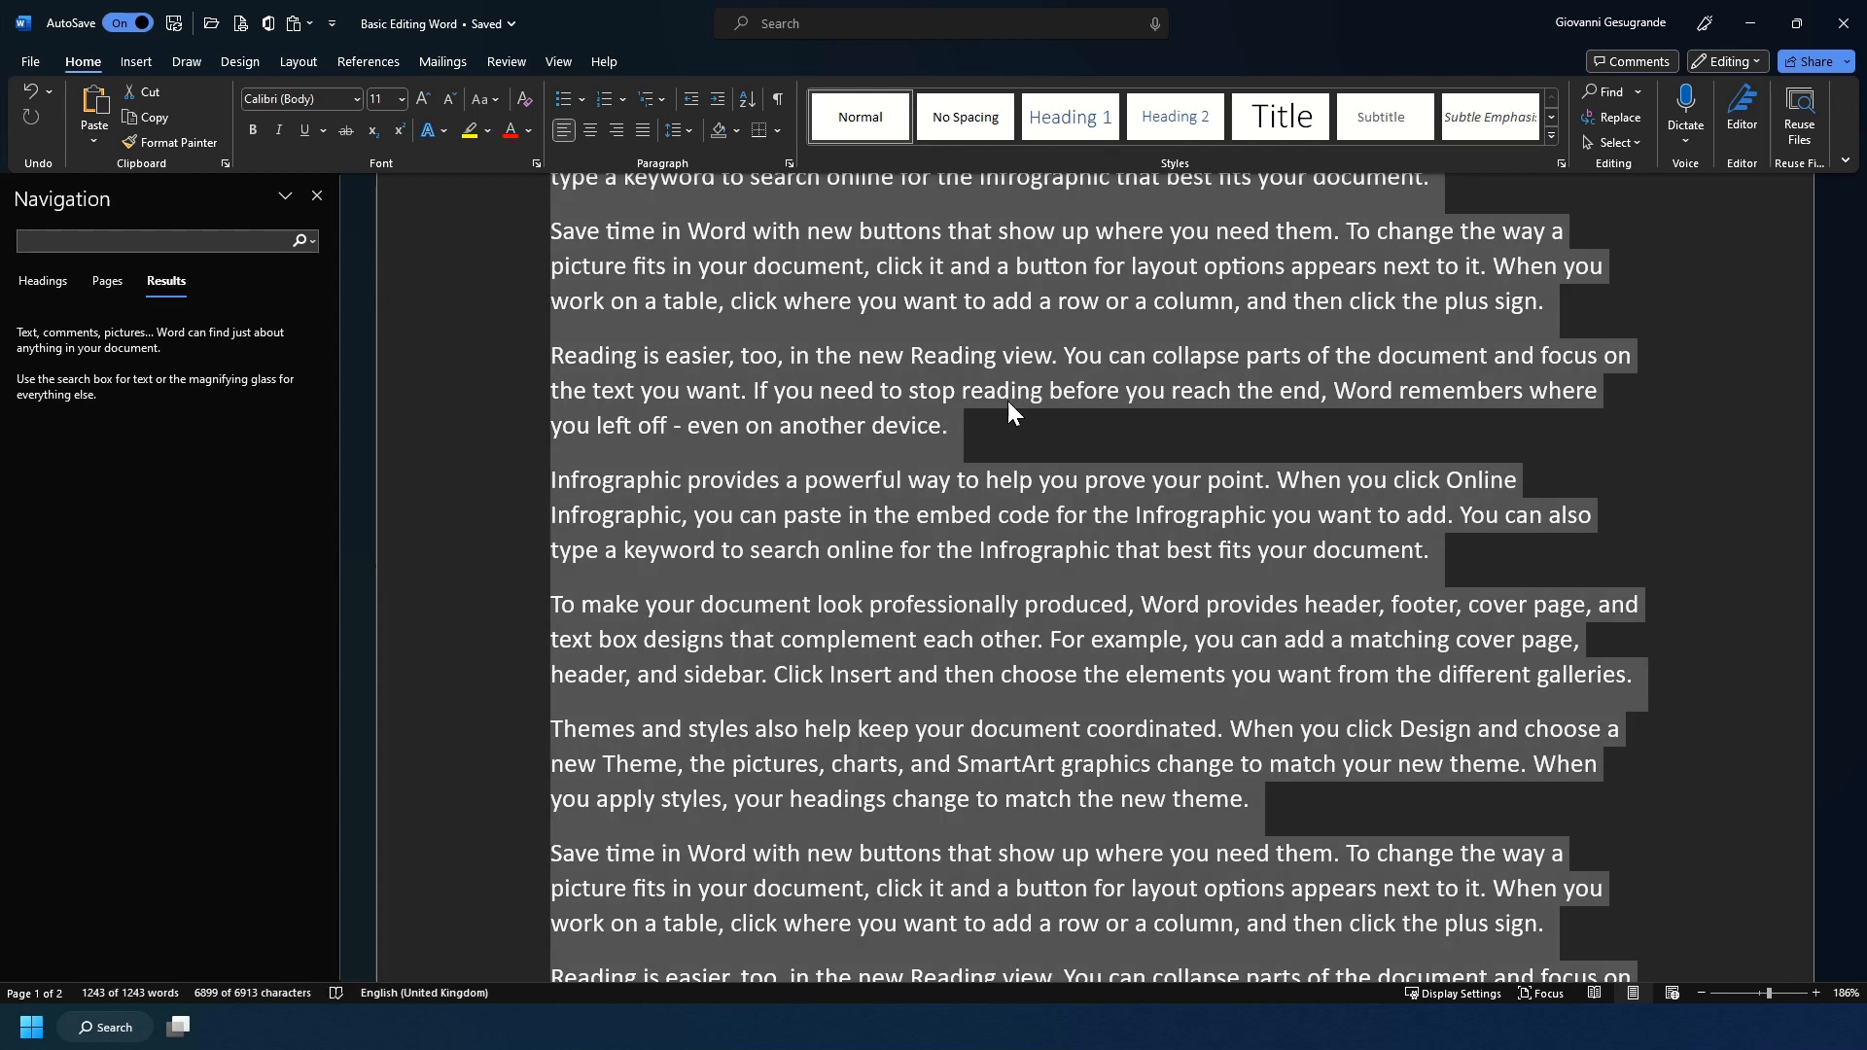
left_click(1008, 397)
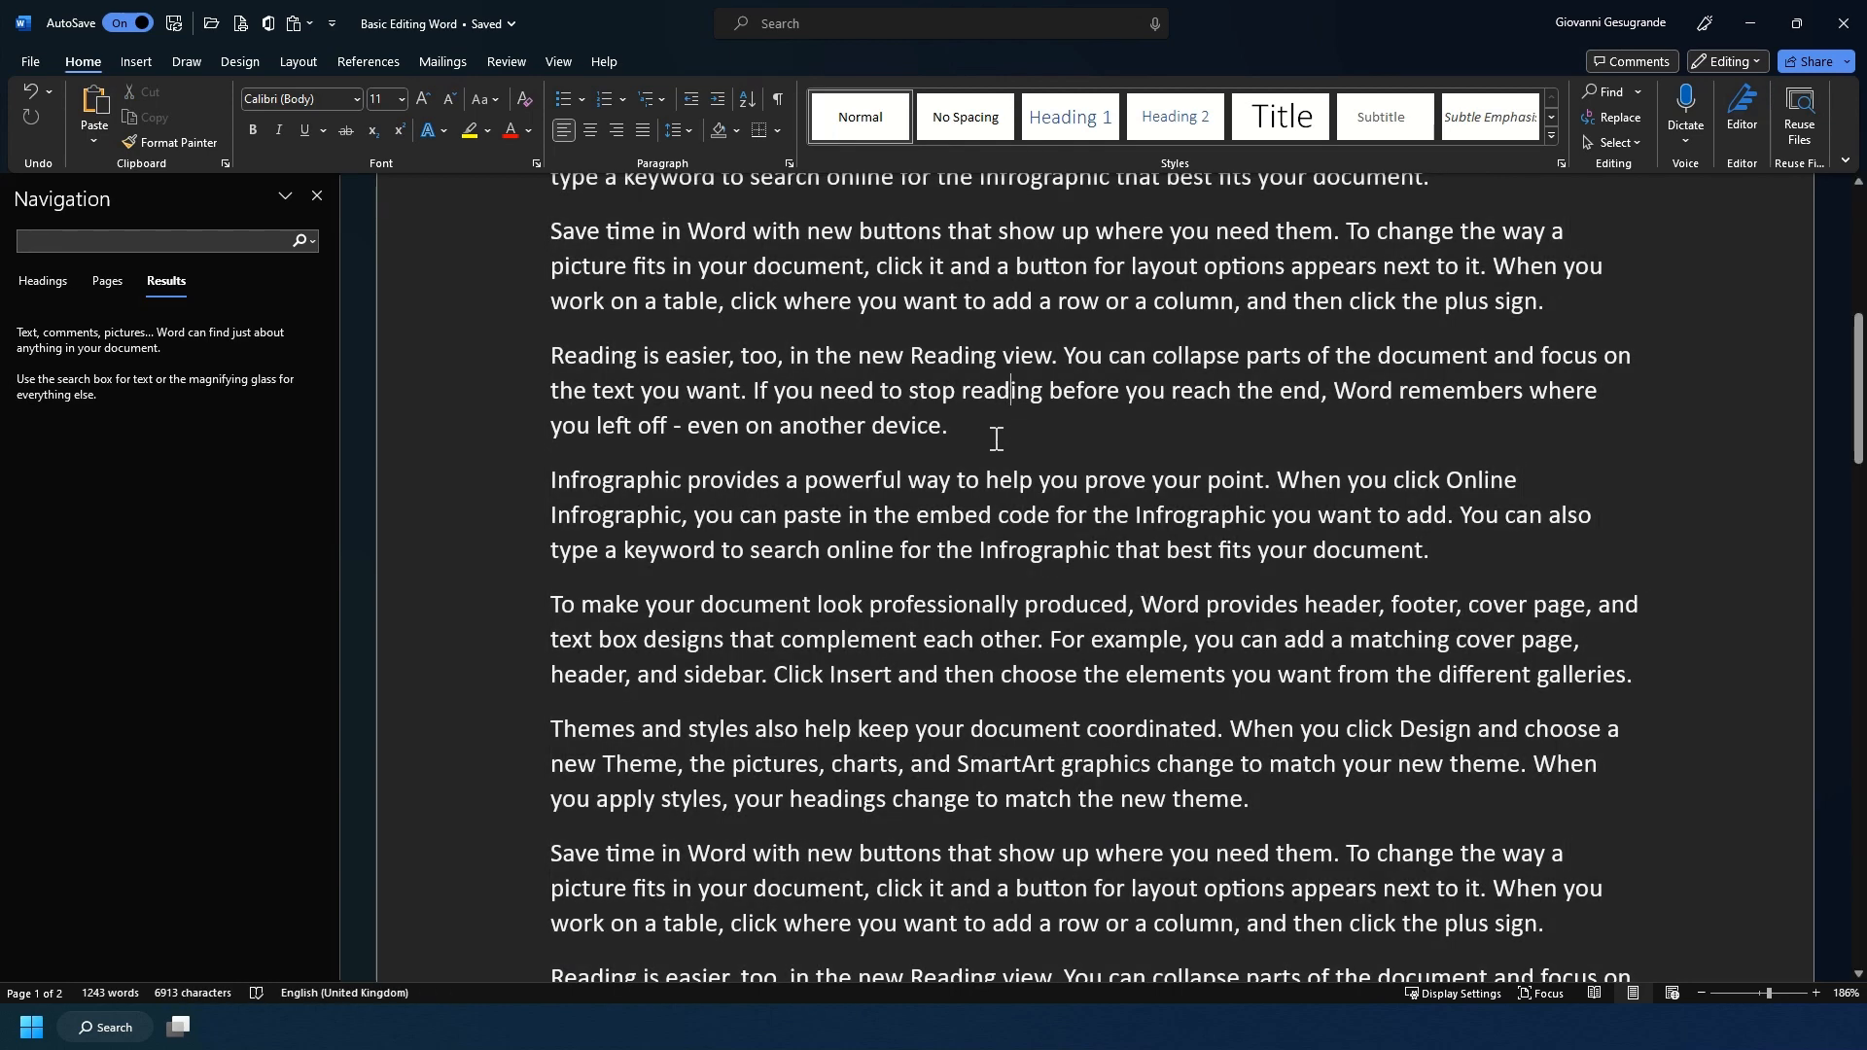
Step: Add the deliberately misspelled sentence "Hte animal was wounded." at the end of the "Reading is easier" paragraph
type("ht")
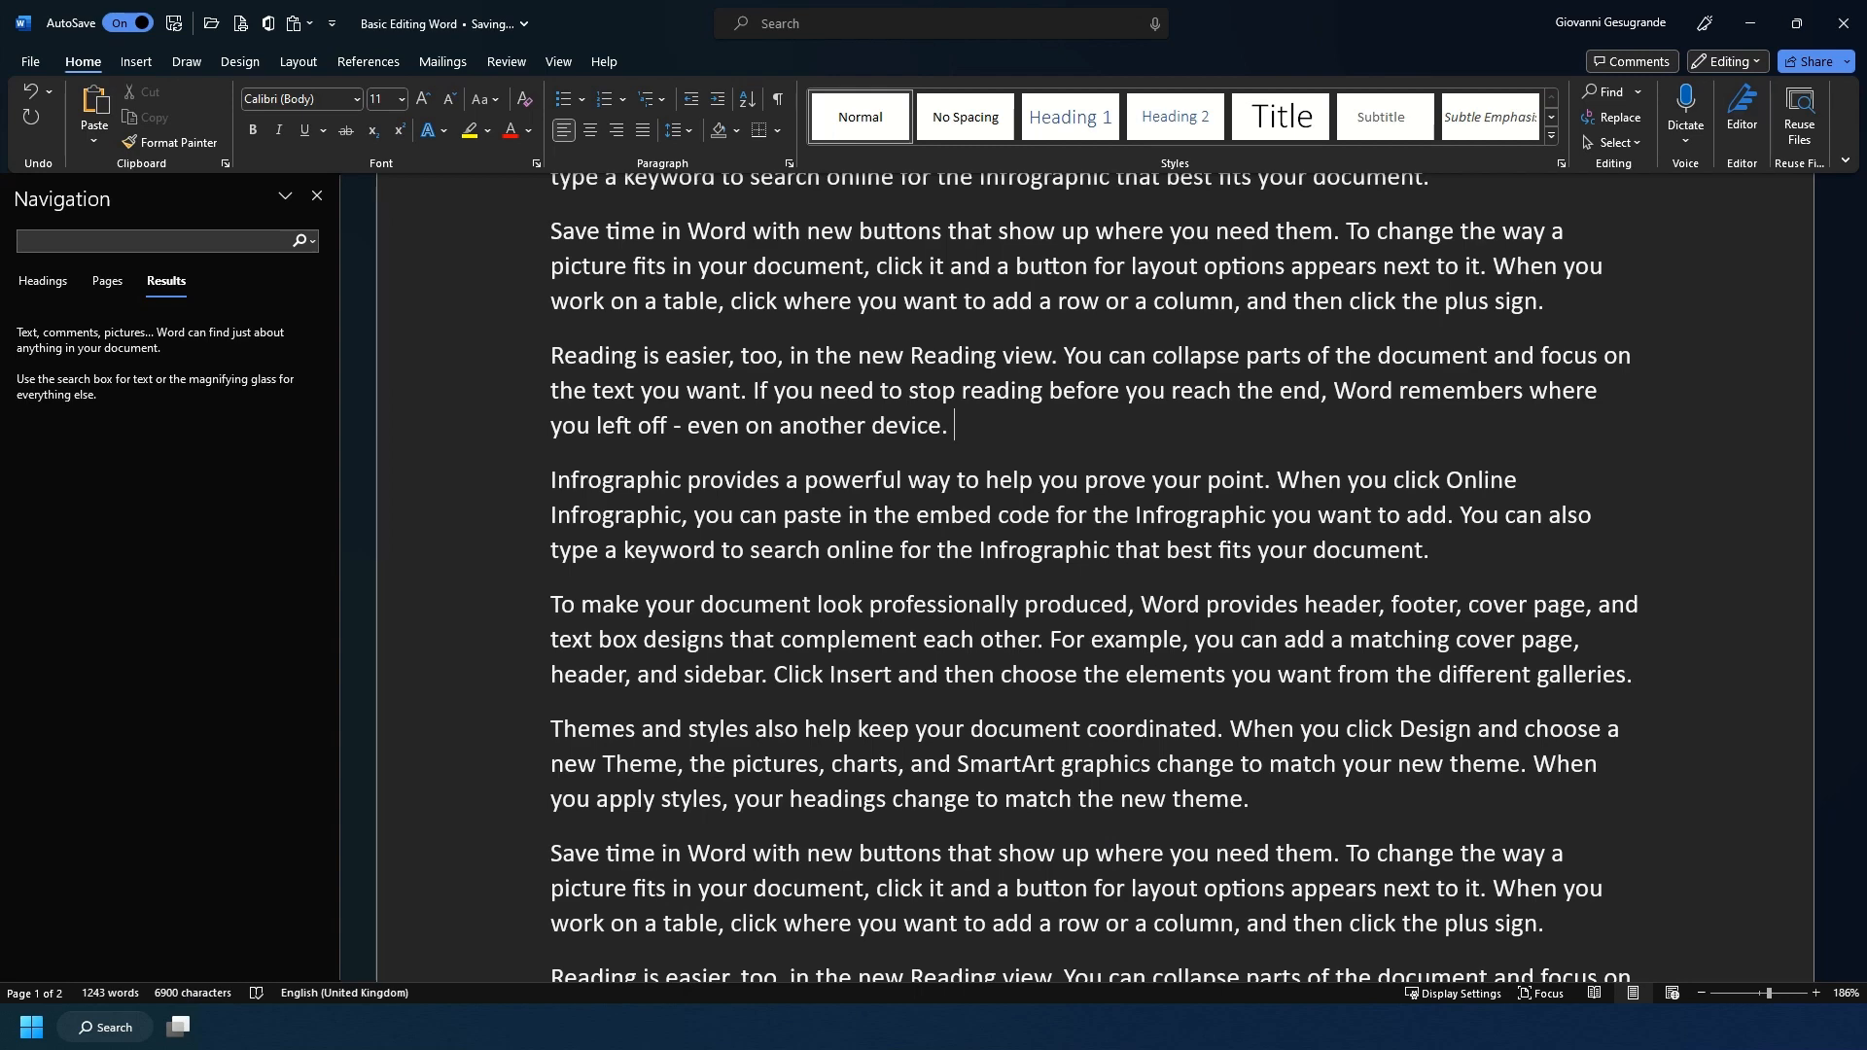
type("e")
key("ctrl+z")
type("animal was wounded.")
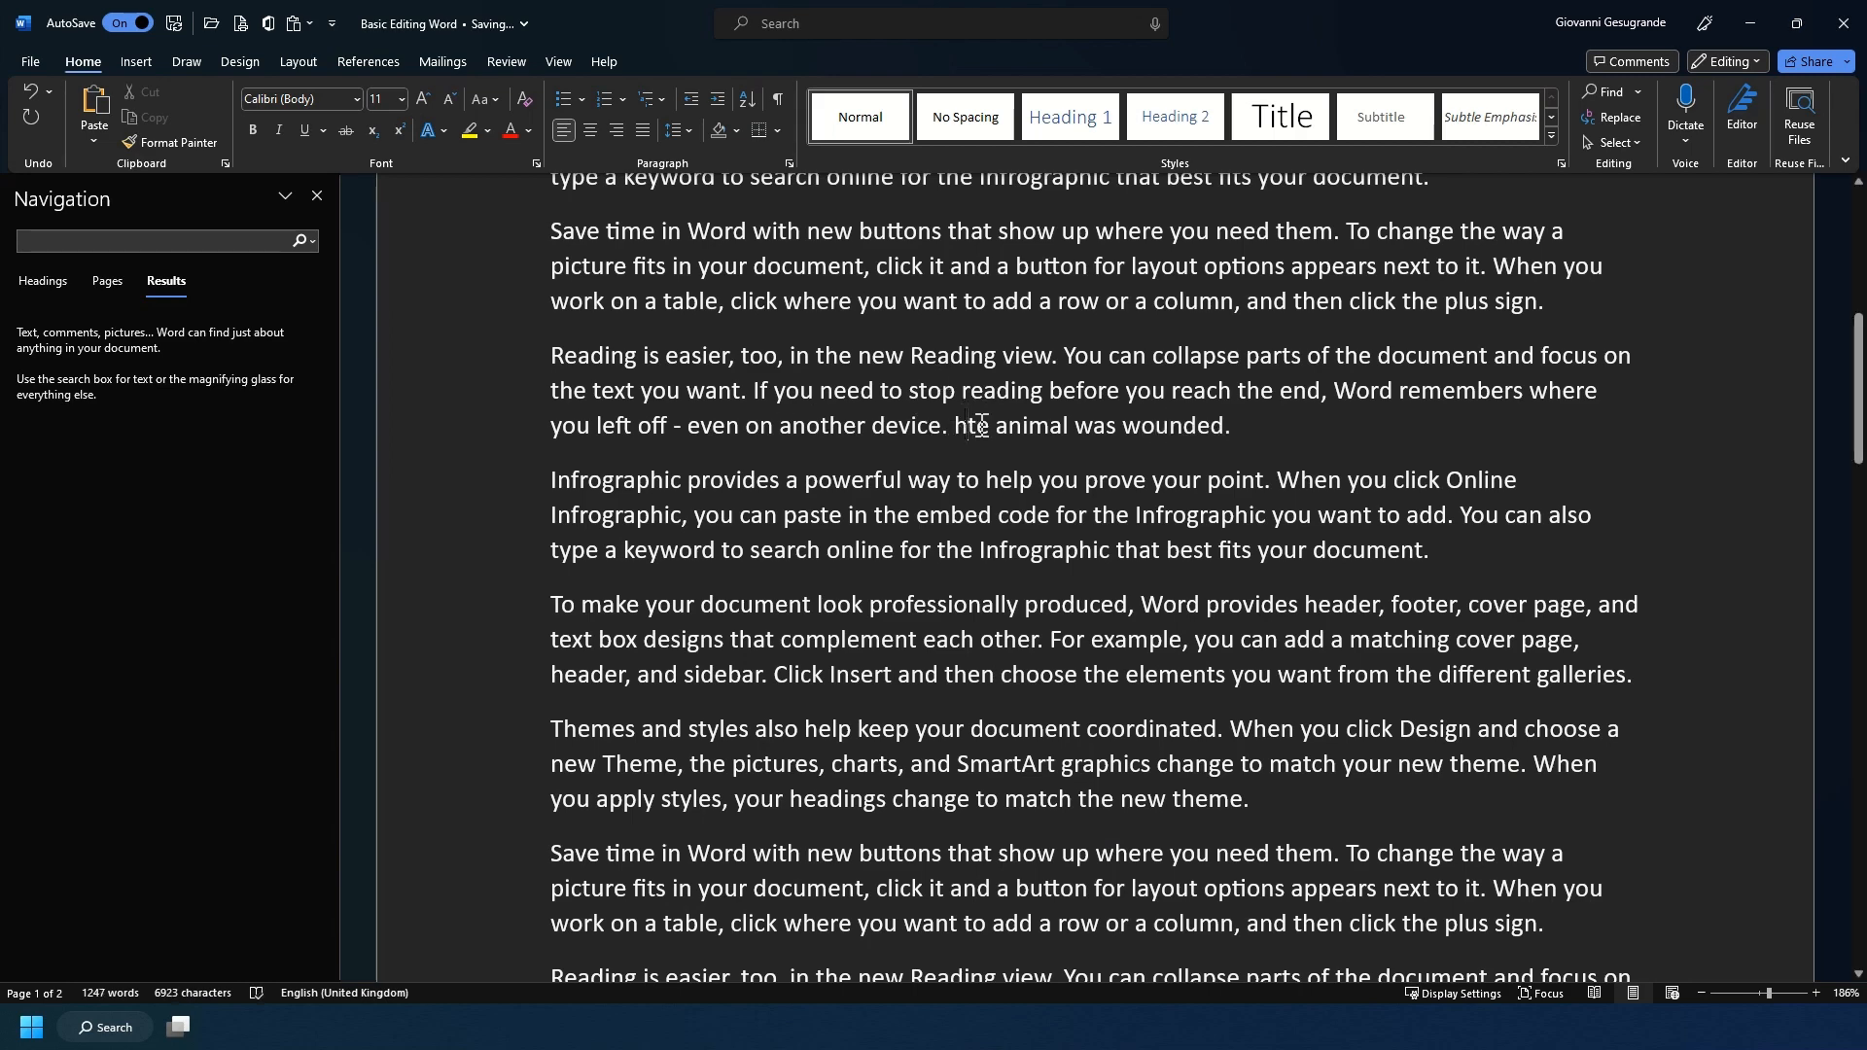
key("BackSpace")
type("H")
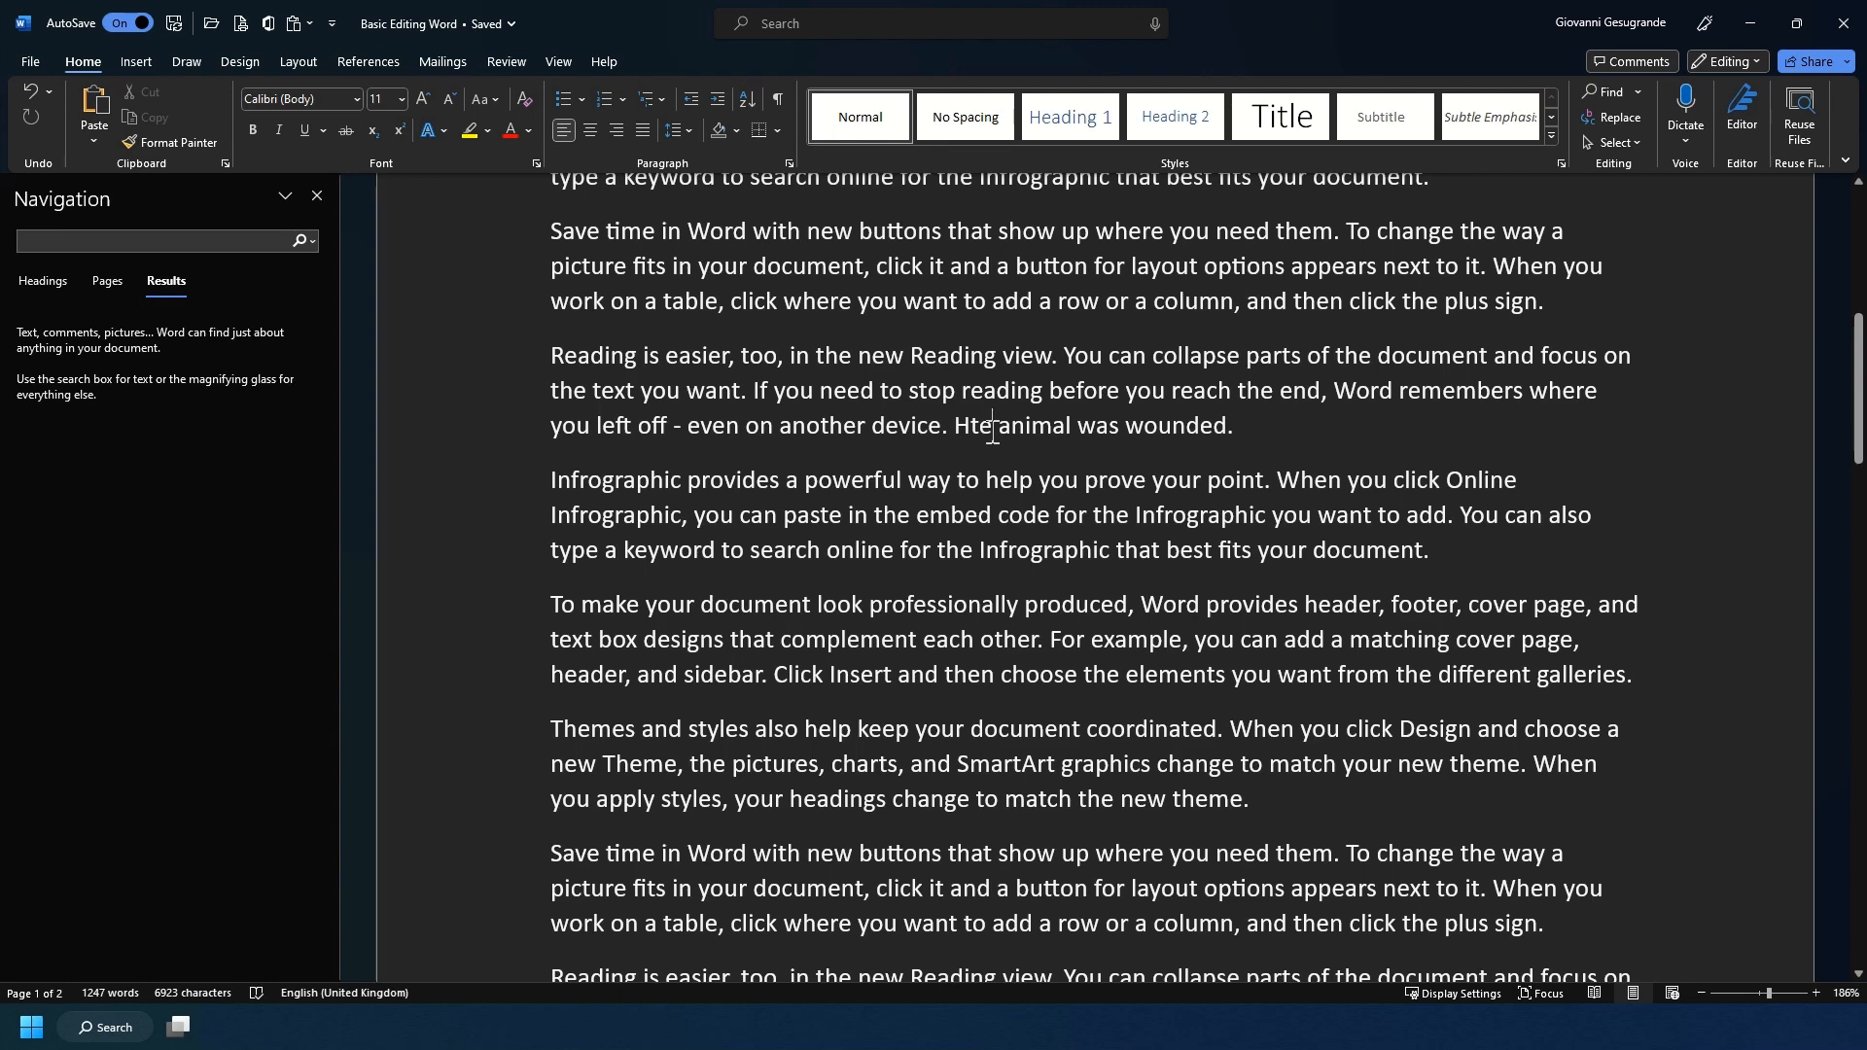
Step: Start the spelling and grammar check on the document
key("F7")
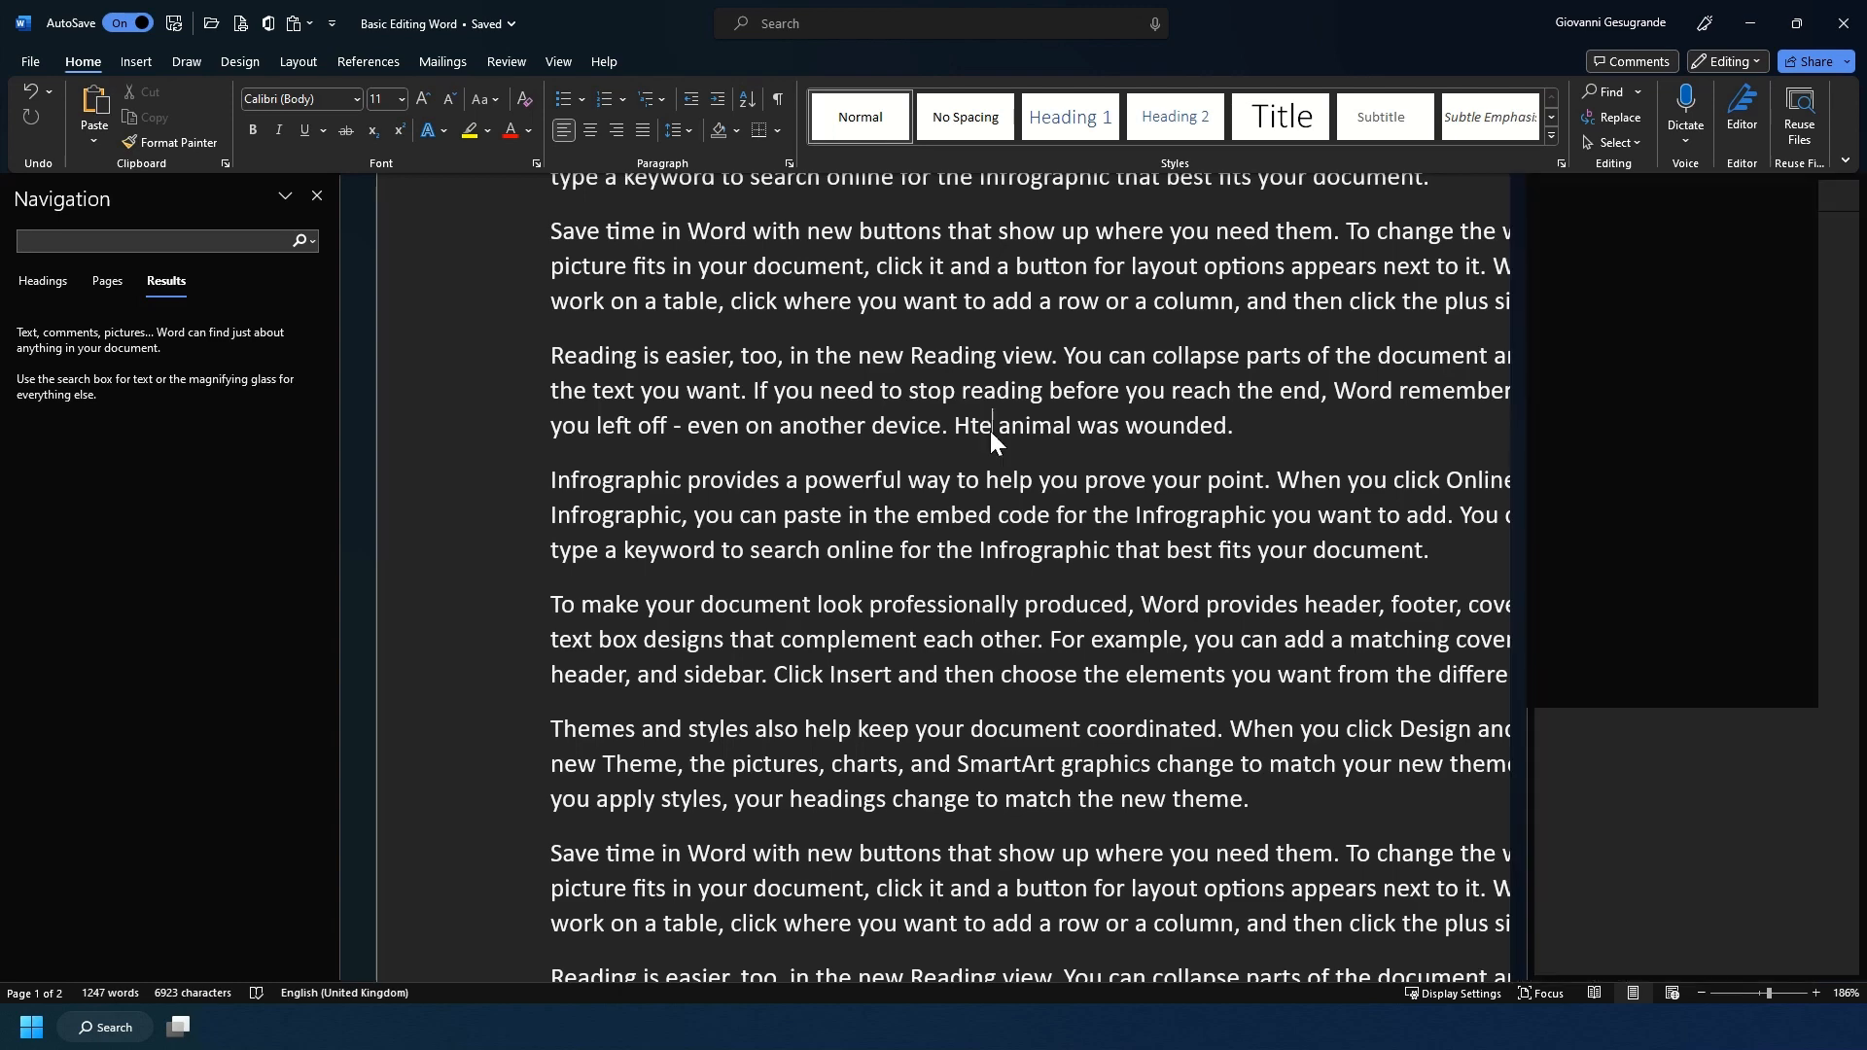